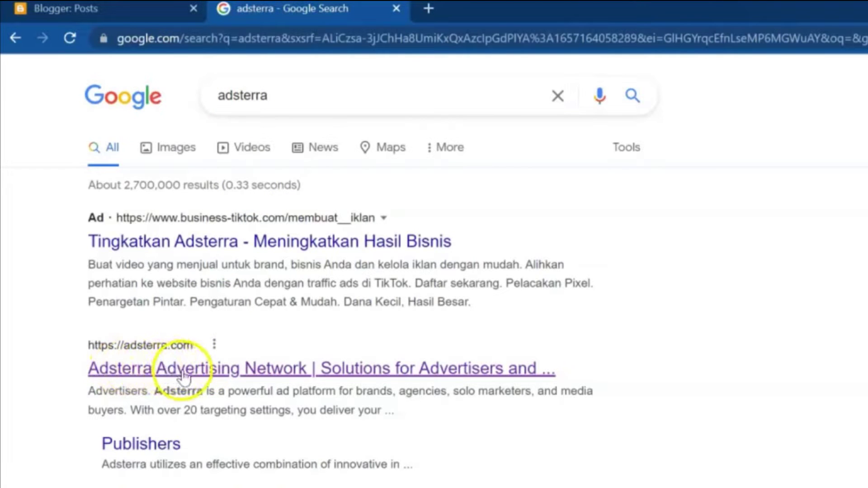
- Open the Adsterra Advertising Network site from the Google results for 'adsterra'
{"action": "left_click", "coordinate": [183, 369]}
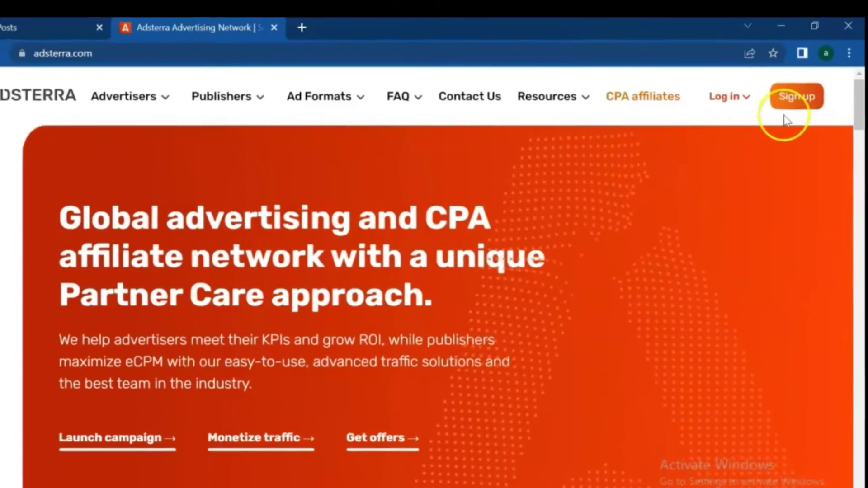
- Choose Sign up and begin registering as a Publisher
{"action": "left_click", "coordinate": [797, 99]}
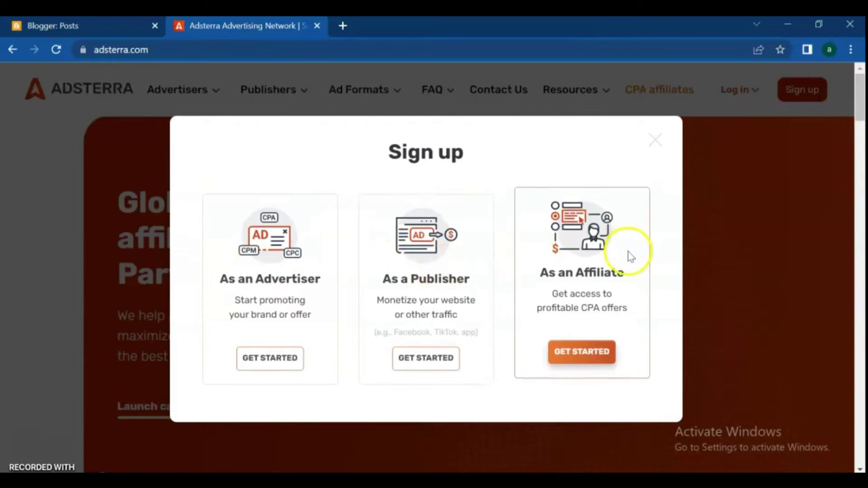
{"action": "left_click", "coordinate": [425, 357]}
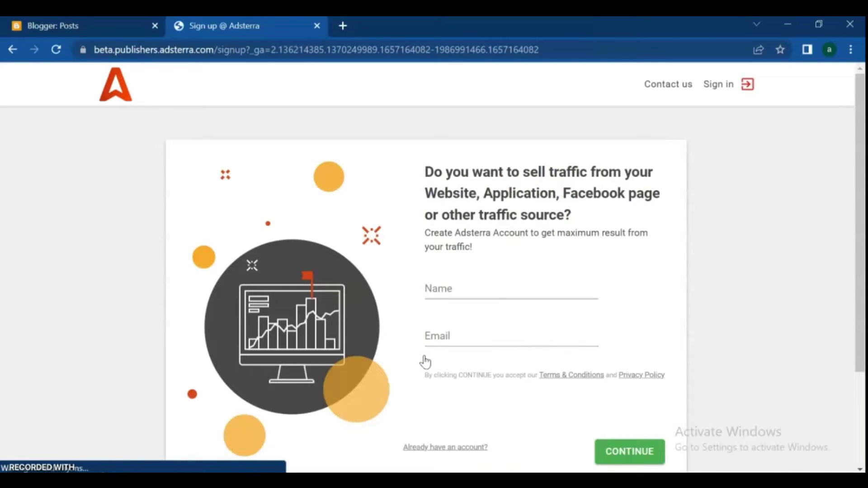
- Enter a name and Gmail address, then continue to the account details form
{"action": "left_click", "coordinate": [436, 343]}
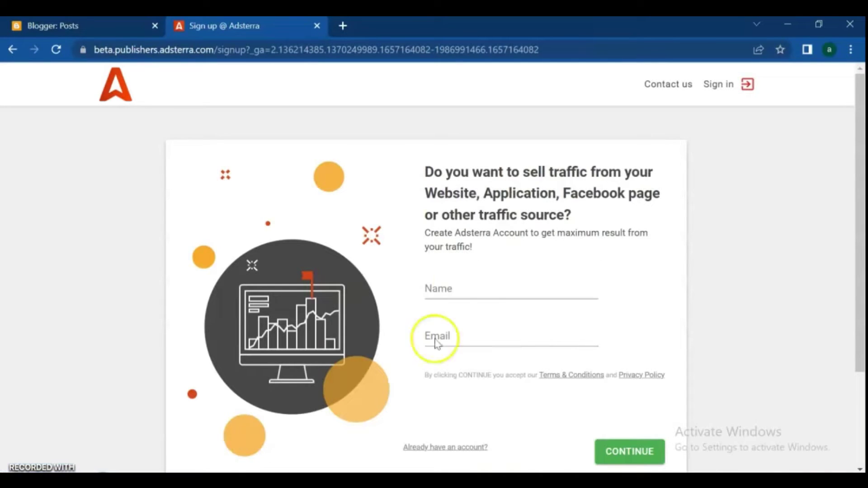
{"action": "left_click", "coordinate": [452, 285]}
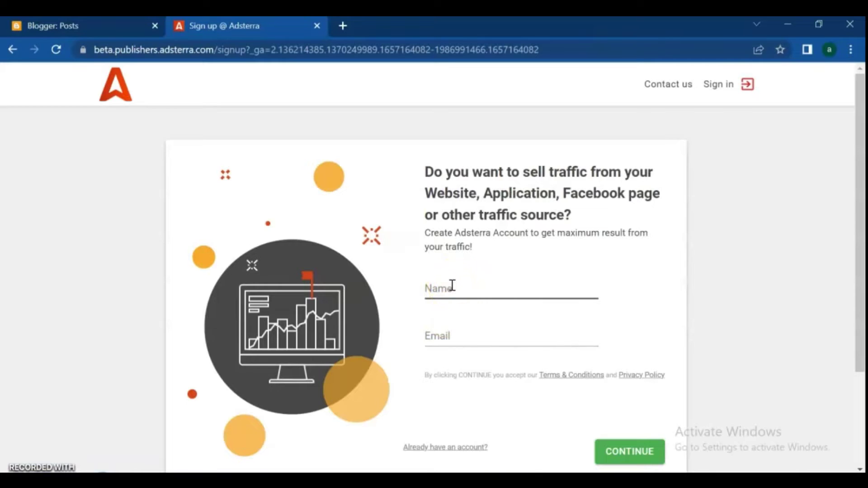
{"action": "left_click", "coordinate": [452, 285]}
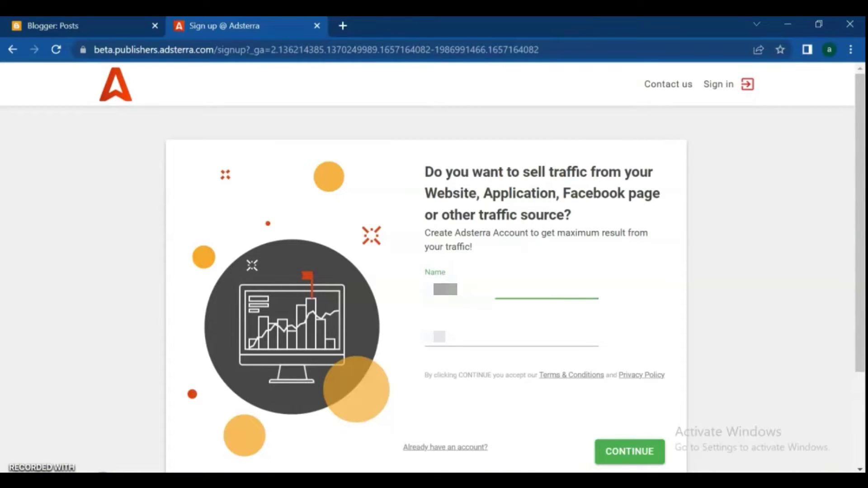
{"action": "left_click", "coordinate": [452, 336]}
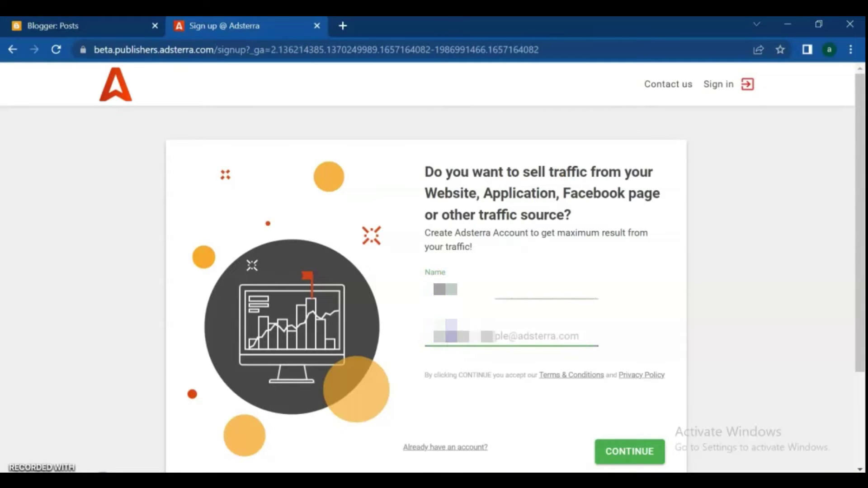
{"action": "type", "text": "ail.com"}
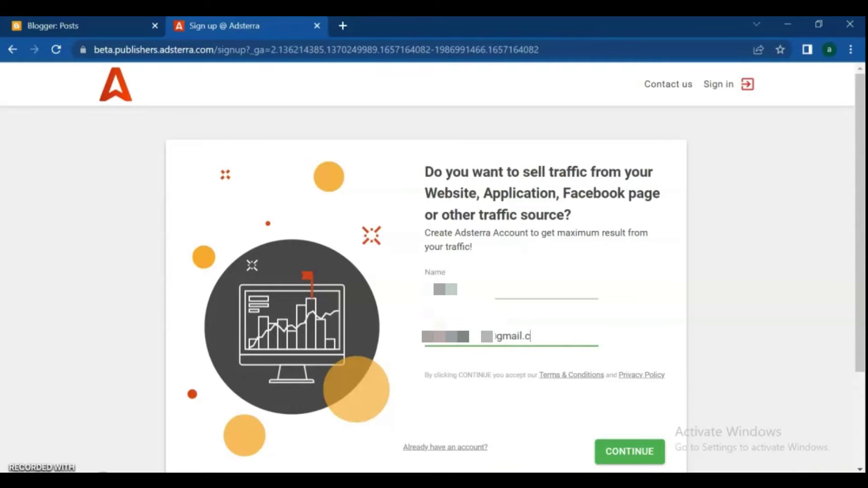
{"action": "left_click", "coordinate": [624, 452]}
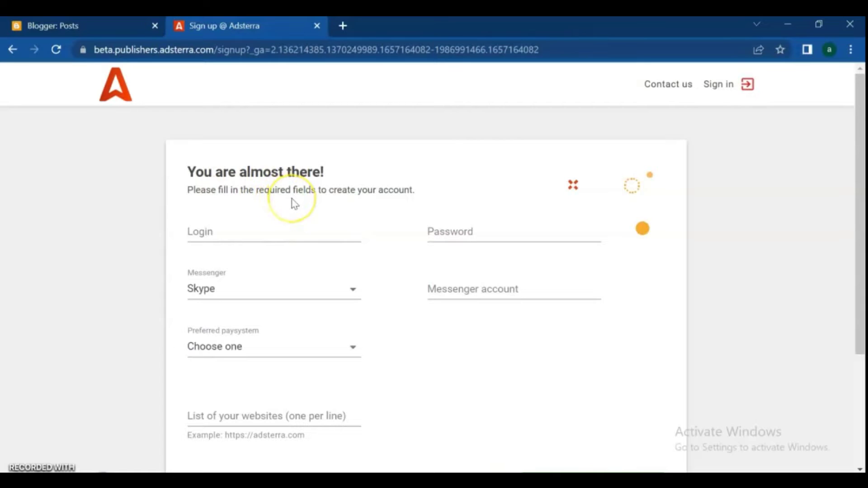
- Fill in the account login name and password
{"action": "left_click", "coordinate": [263, 238]}
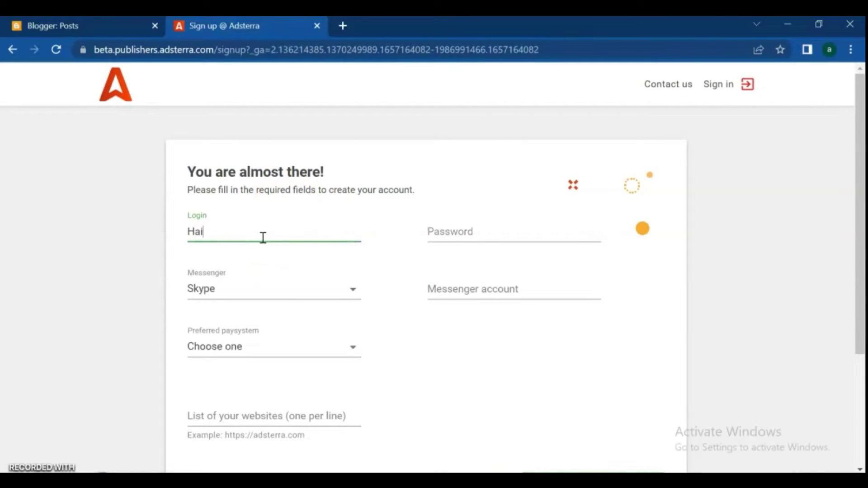
{"action": "type", "text": "Haidari"}
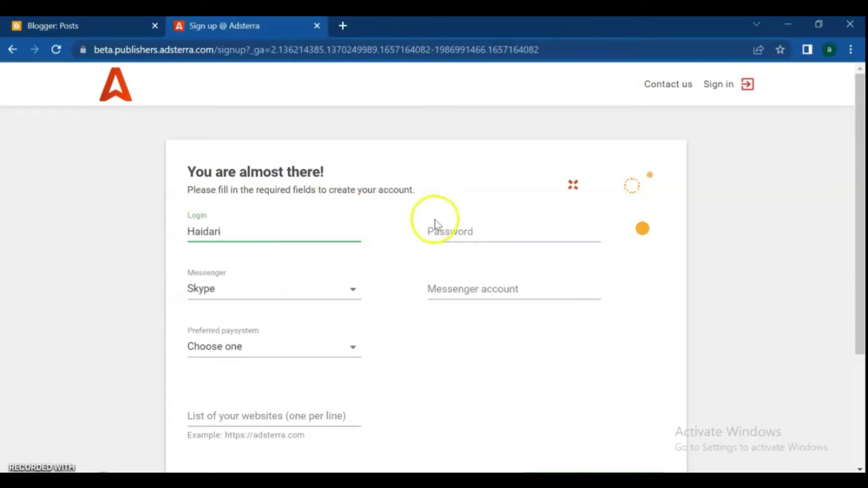
{"action": "left_click", "coordinate": [452, 231]}
{"action": "type", "text": "a"}
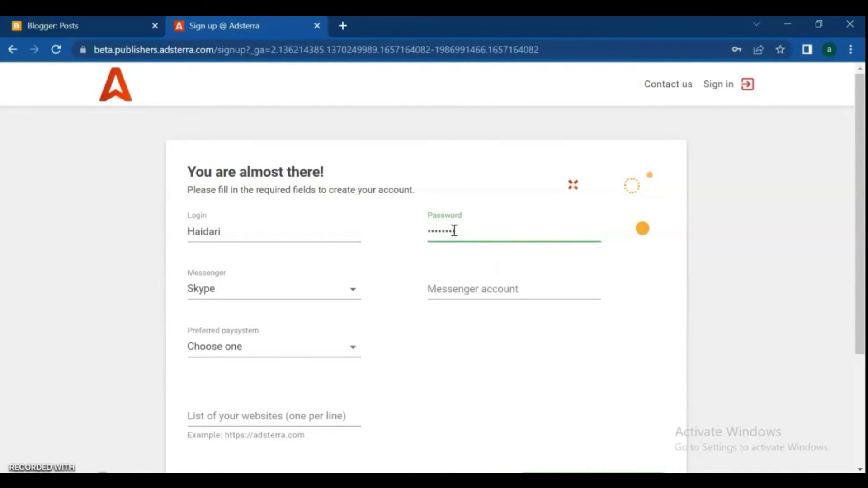
- Select WhatsApp as the messenger and PayPal as the preferred paysystem
{"action": "left_click", "coordinate": [354, 289]}
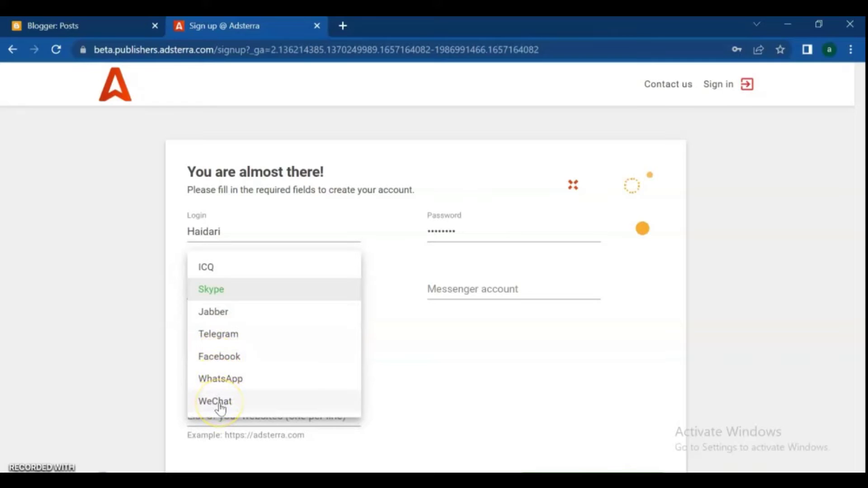
{"action": "left_click", "coordinate": [219, 379]}
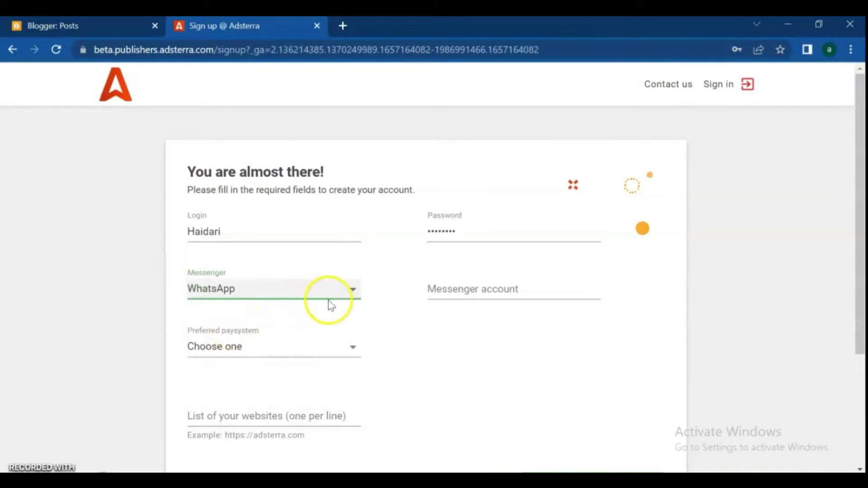
{"action": "left_click", "coordinate": [354, 352]}
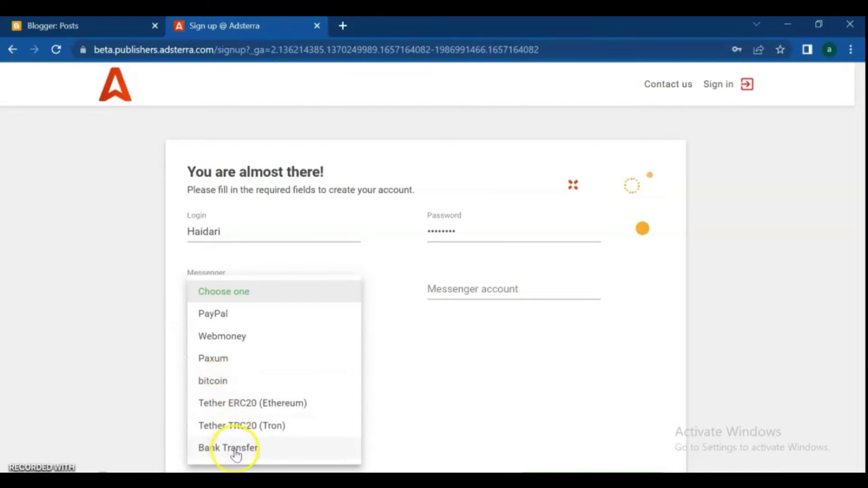
{"action": "left_click", "coordinate": [214, 314]}
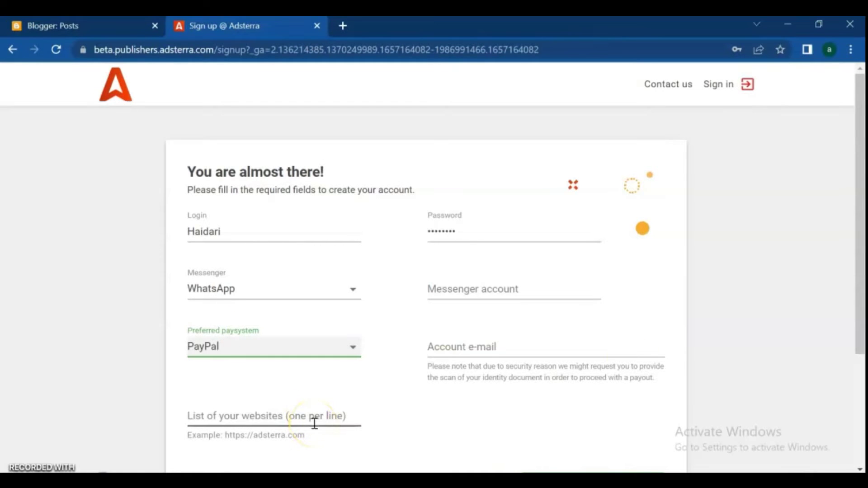
{"action": "left_click_drag", "start_coordinate": [854, 236], "coordinate": [858, 265]}
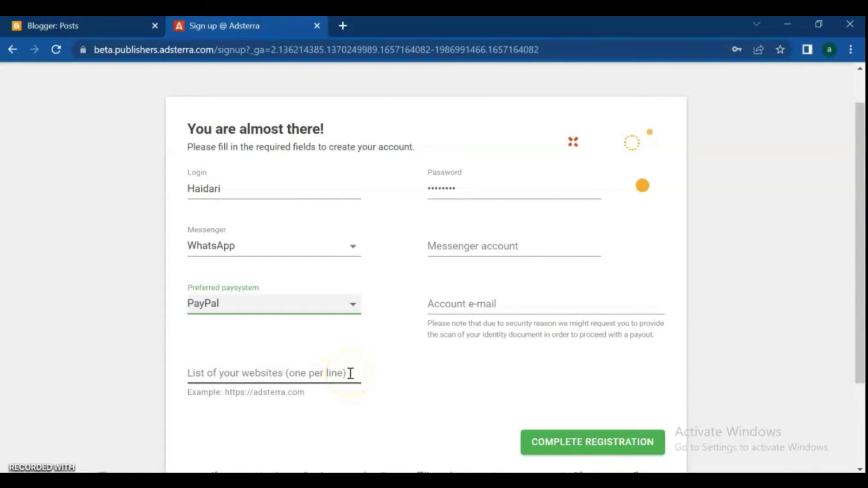
{"action": "left_click", "coordinate": [463, 244]}
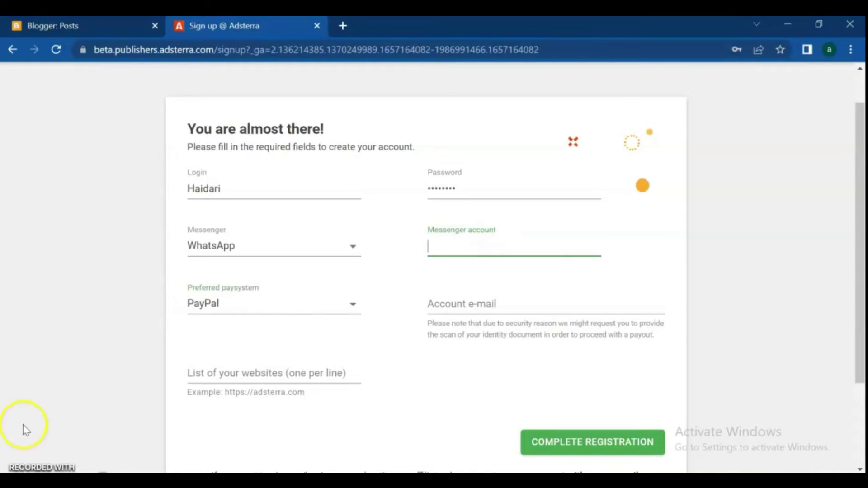
- Fill in the WhatsApp messenger account and the PayPal payout e-mail
{"action": "left_click", "coordinate": [471, 244]}
{"action": "left_click", "coordinate": [474, 301]}
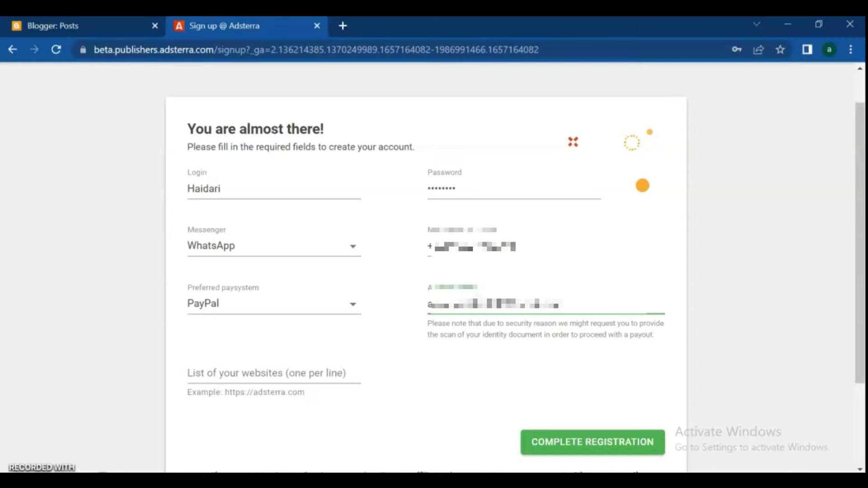
{"action": "left_click", "coordinate": [230, 372]}
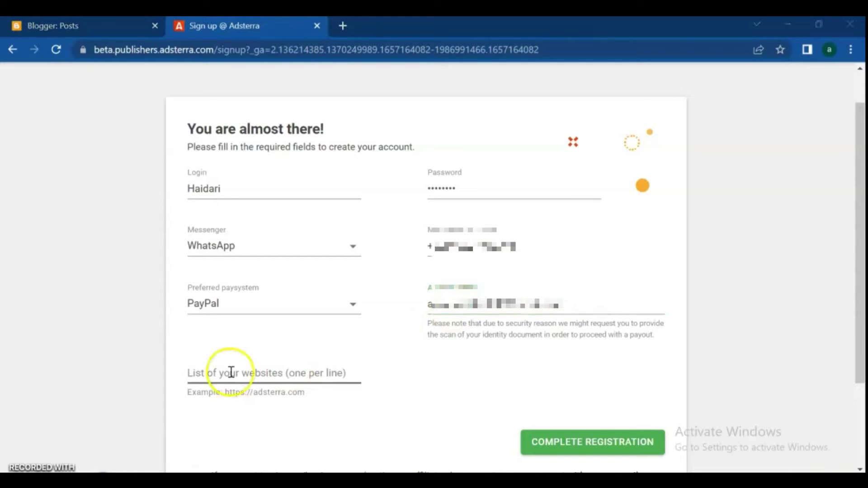
{"action": "left_click", "coordinate": [230, 372]}
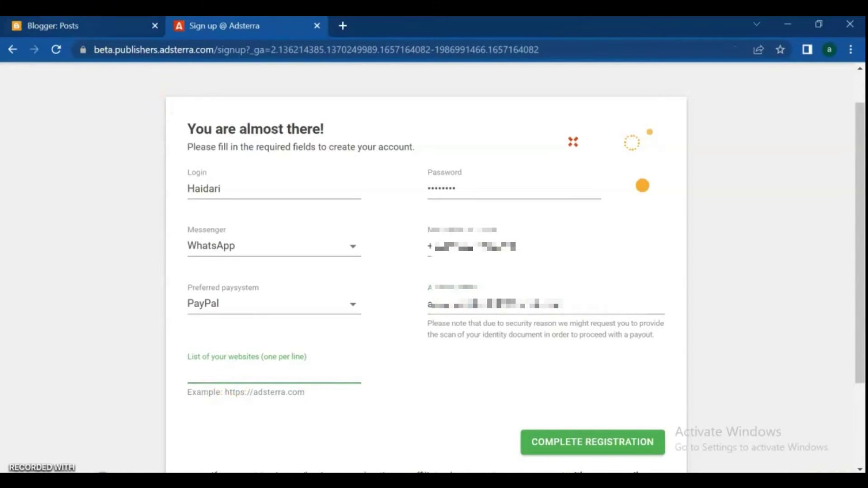
- Open the Learn bloggingtips blog in a new tab from Blogger's View blog link
{"action": "left_click", "coordinate": [104, 26]}
{"action": "left_click_drag", "start_coordinate": [183, 266], "coordinate": [201, 348]}
{"action": "left_click", "coordinate": [59, 394]}
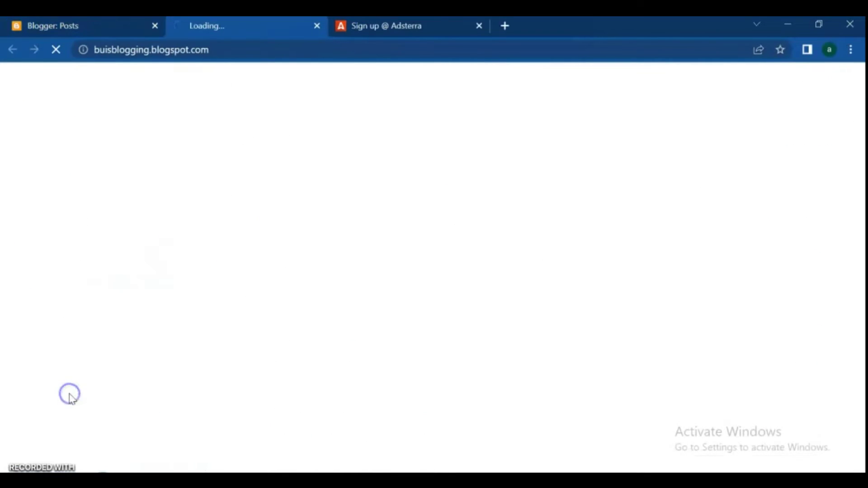
{"action": "left_click", "coordinate": [215, 52]}
{"action": "right_click", "coordinate": [214, 52]}
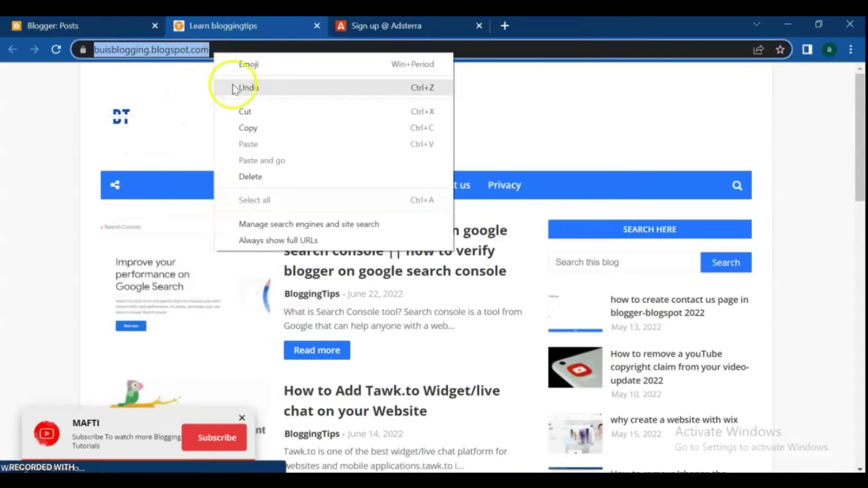
{"action": "left_click", "coordinate": [240, 126]}
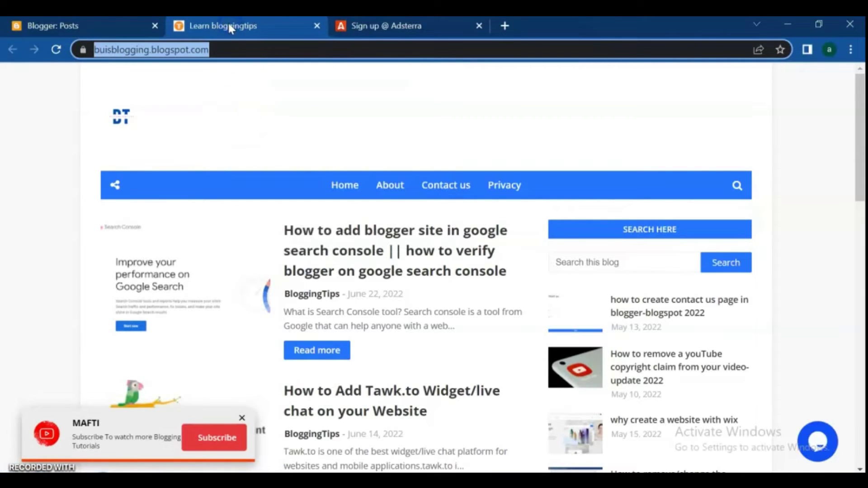
- Paste the blog URL into 'List of your websites' and complete the registration
{"action": "left_click", "coordinate": [384, 26]}
{"action": "left_click", "coordinate": [289, 373]}
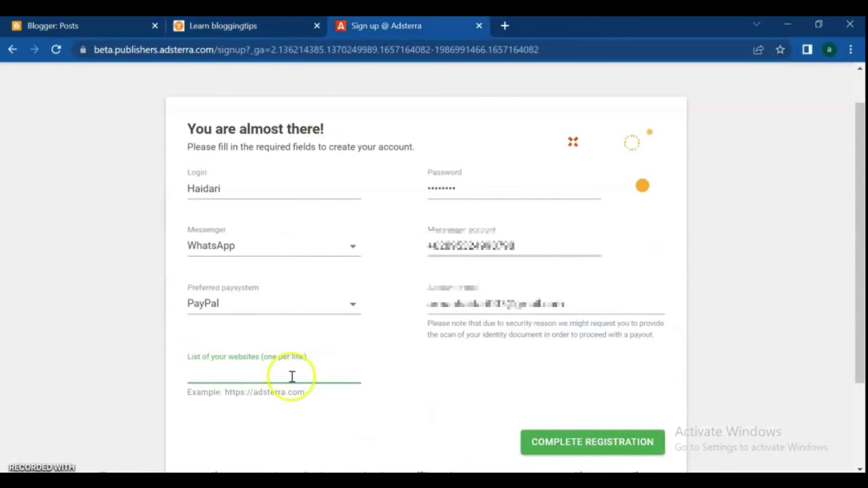
{"action": "right_click", "coordinate": [271, 372]}
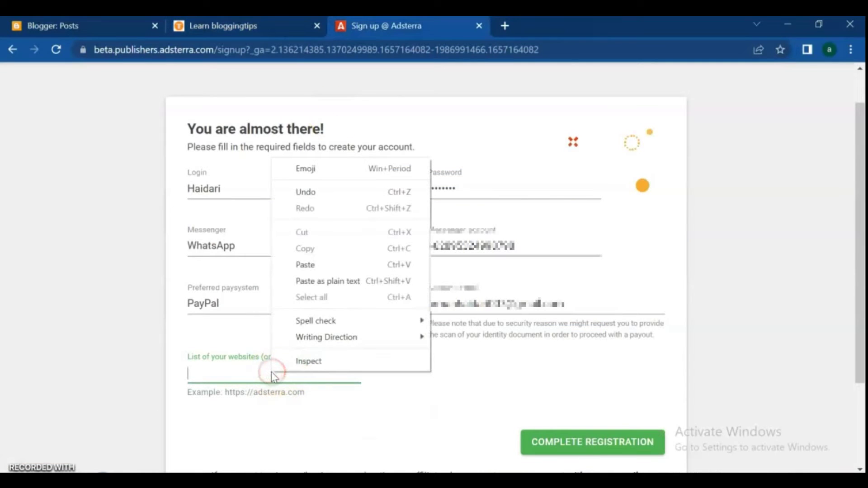
{"action": "left_click", "coordinate": [302, 266]}
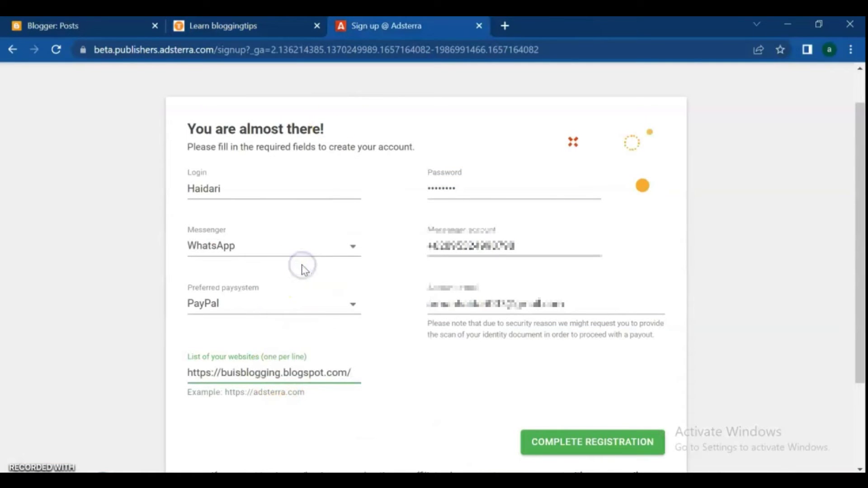
{"action": "left_click", "coordinate": [559, 443]}
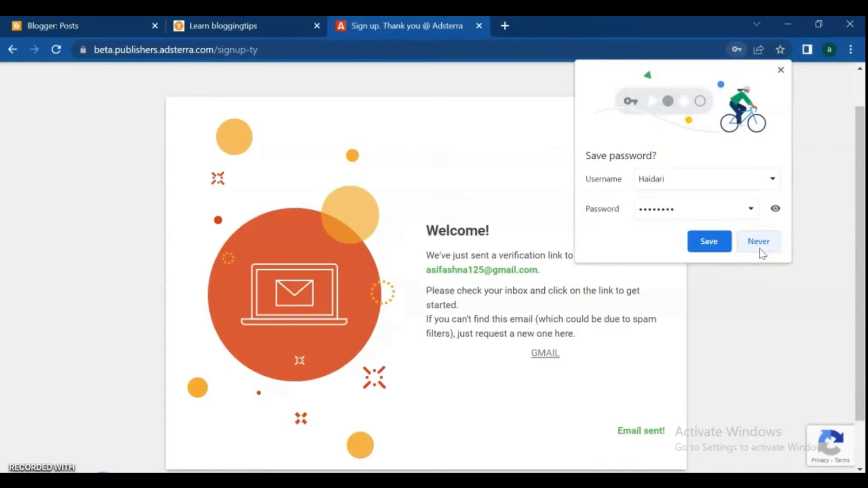
- Save the new password to the Google Account, dismiss the prompt, and open the Gmail inbox
{"action": "left_click", "coordinate": [708, 241]}
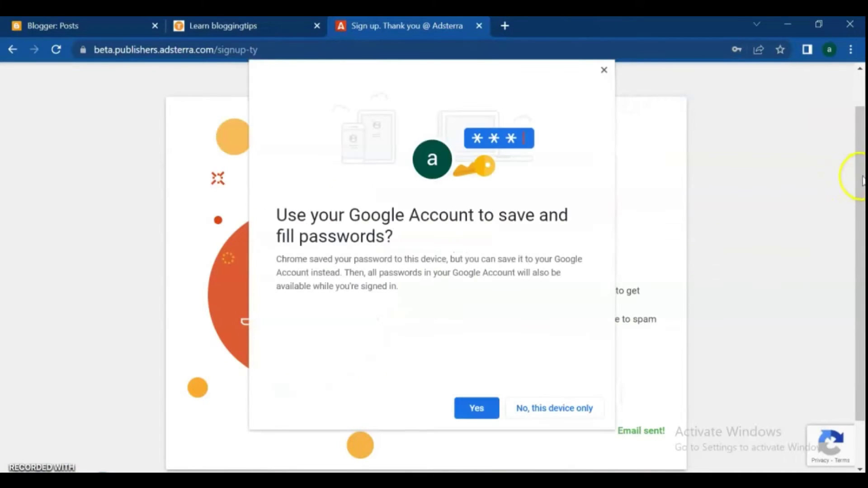
{"action": "left_click", "coordinate": [475, 409]}
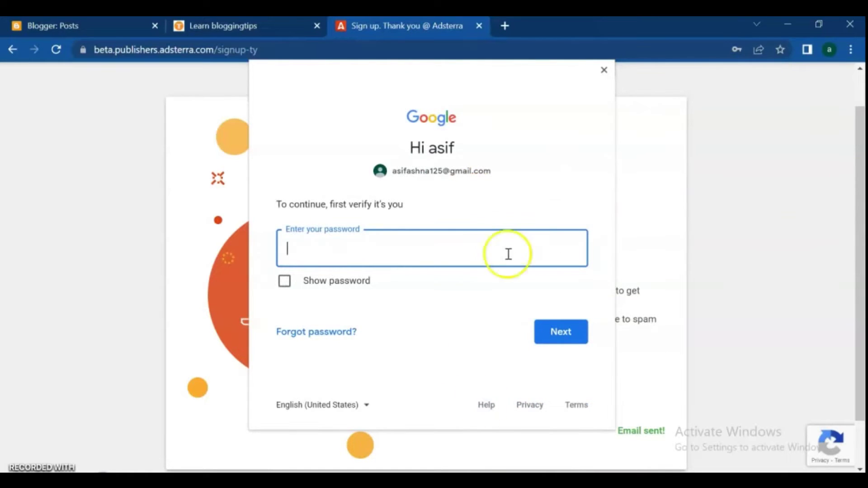
{"action": "left_click", "coordinate": [603, 70]}
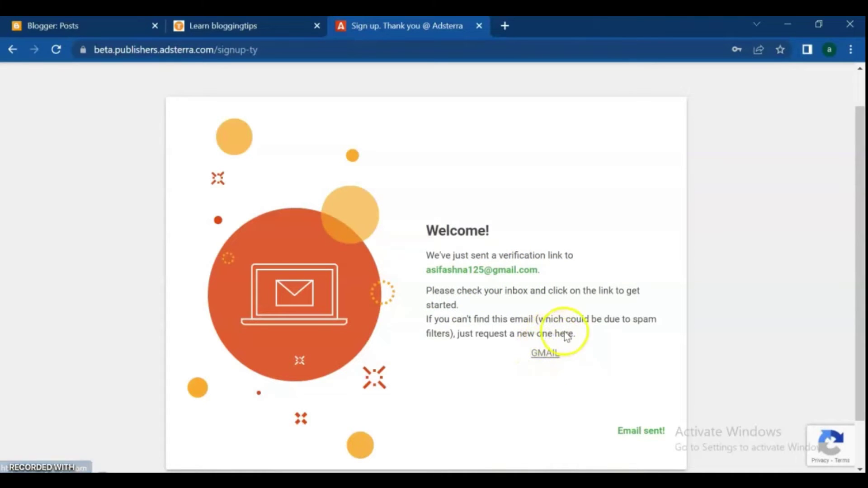
{"action": "left_click", "coordinate": [545, 353]}
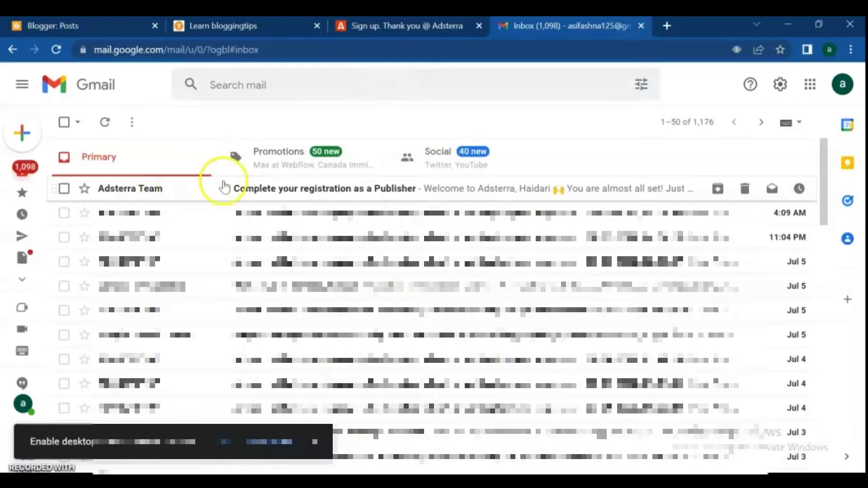
- Open the Adsterra Team 'Complete your registration' email and confirm the e-mail address
{"action": "left_click", "coordinate": [221, 189]}
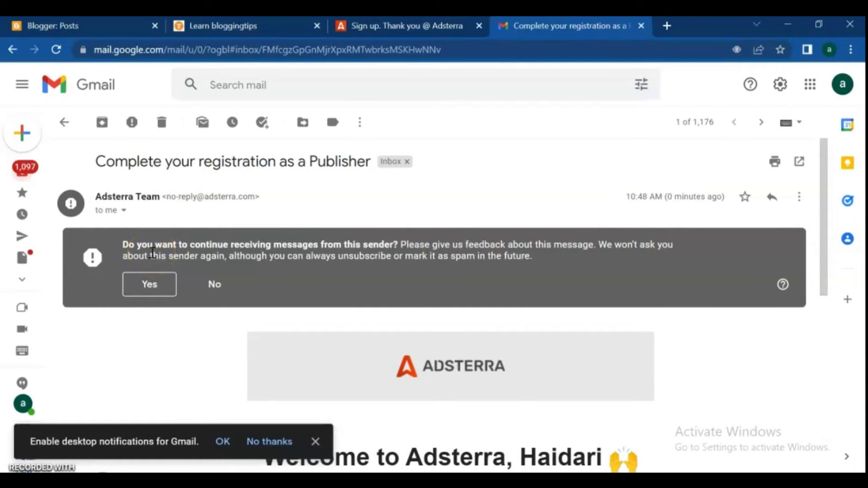
{"action": "left_click", "coordinate": [156, 290]}
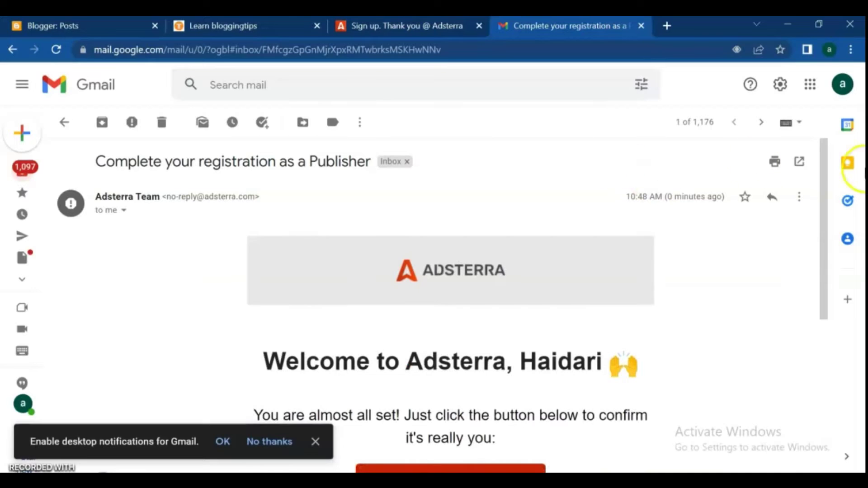
{"action": "left_click_drag", "start_coordinate": [827, 170], "coordinate": [843, 233]}
{"action": "scroll", "coordinate": [534, 316], "scroll_direction": "down", "scroll_amount": 1}
{"action": "left_click", "coordinate": [436, 299]}
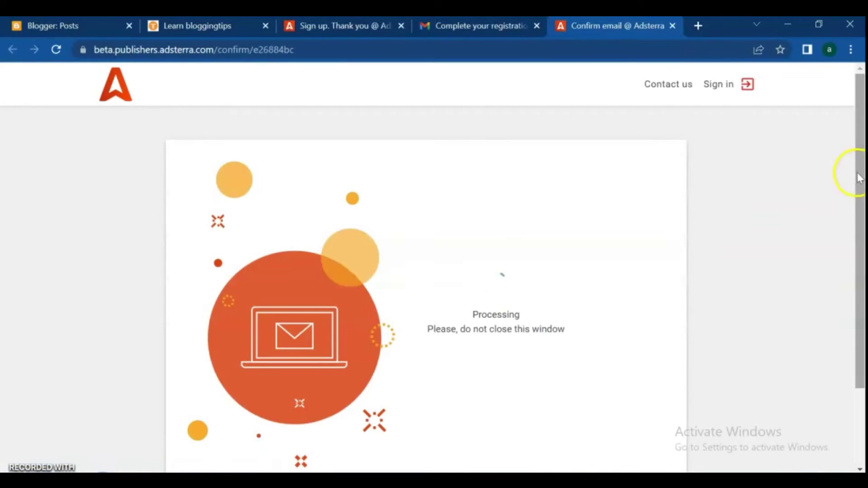
- Sign in to Adsterra with the autofilled publisher credentials
{"action": "left_click_drag", "start_coordinate": [861, 176], "coordinate": [861, 247]}
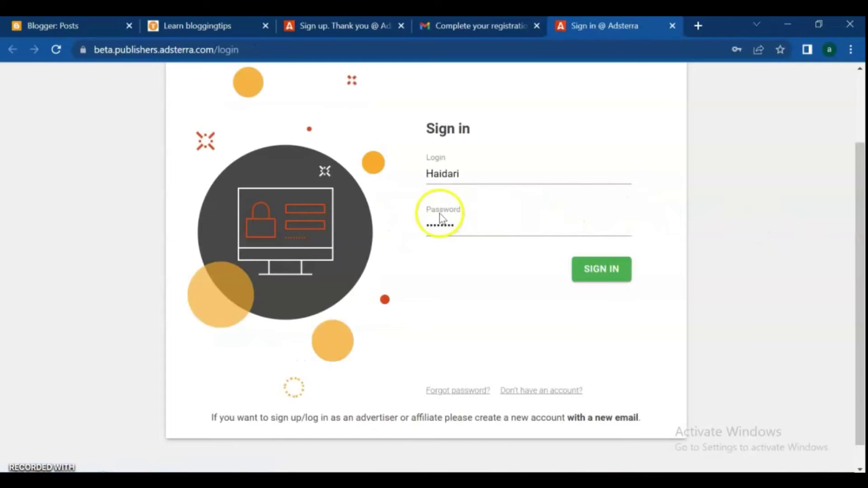
{"action": "left_click", "coordinate": [514, 221]}
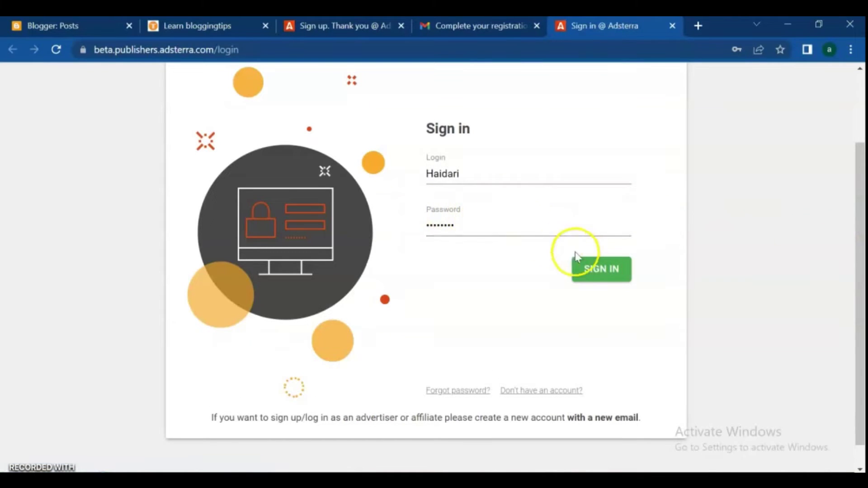
{"action": "left_click", "coordinate": [599, 272]}
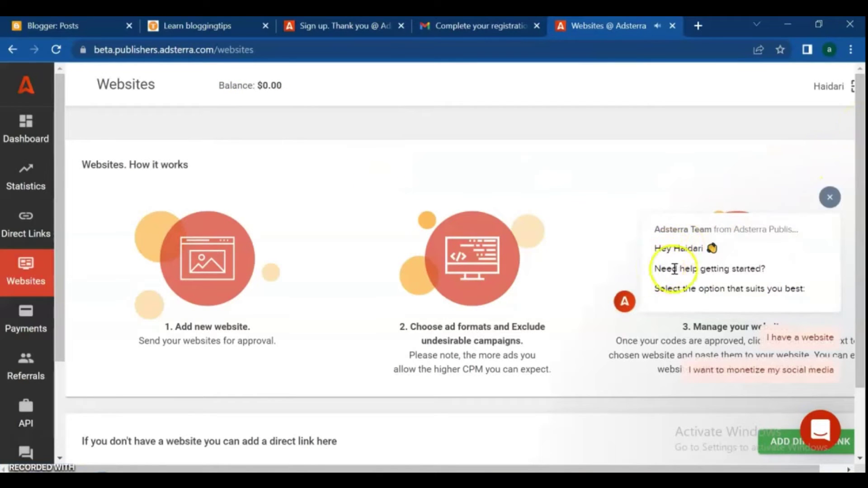
- Close the chat popup and look over the Payments and Statistics pages
{"action": "left_click", "coordinate": [830, 197]}
{"action": "left_click_drag", "start_coordinate": [860, 190], "coordinate": [861, 264]}
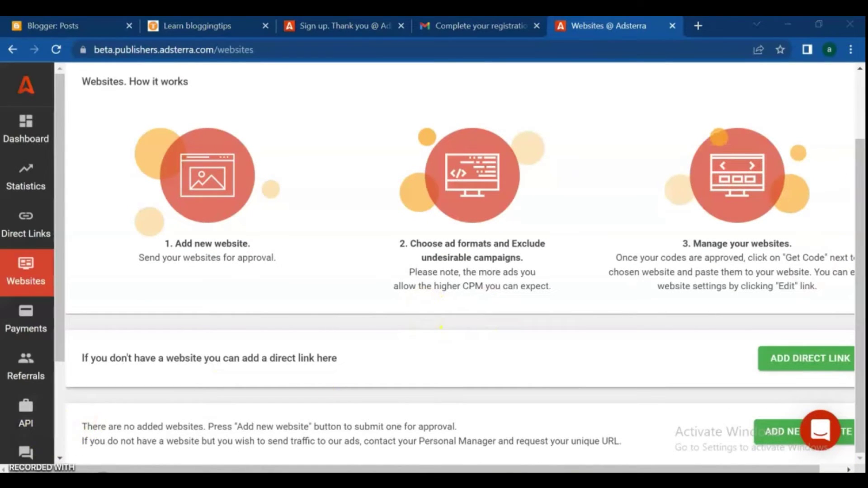
{"action": "left_click", "coordinate": [26, 327]}
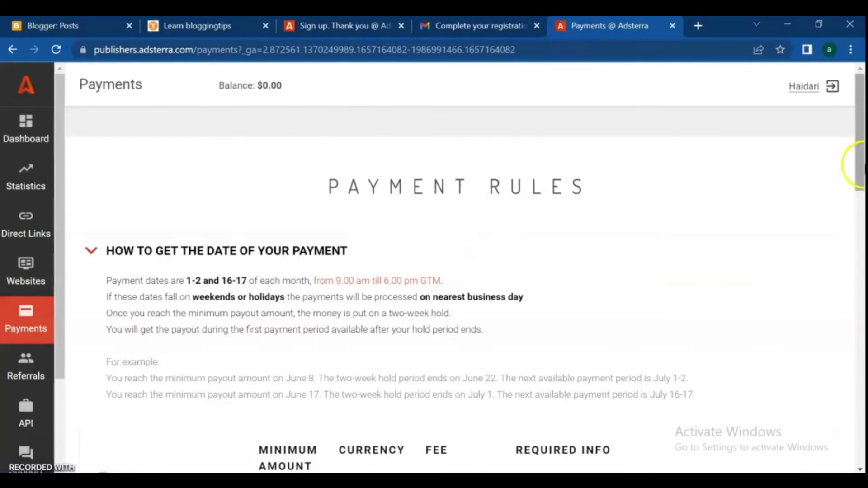
{"action": "scroll", "coordinate": [512, 146], "scroll_direction": "down", "scroll_amount": 8}
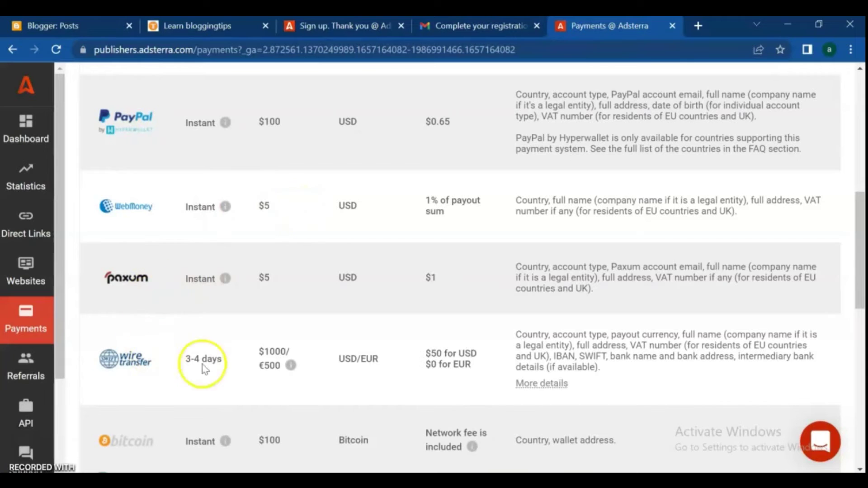
{"action": "left_click_drag", "start_coordinate": [858, 223], "coordinate": [858, 195]}
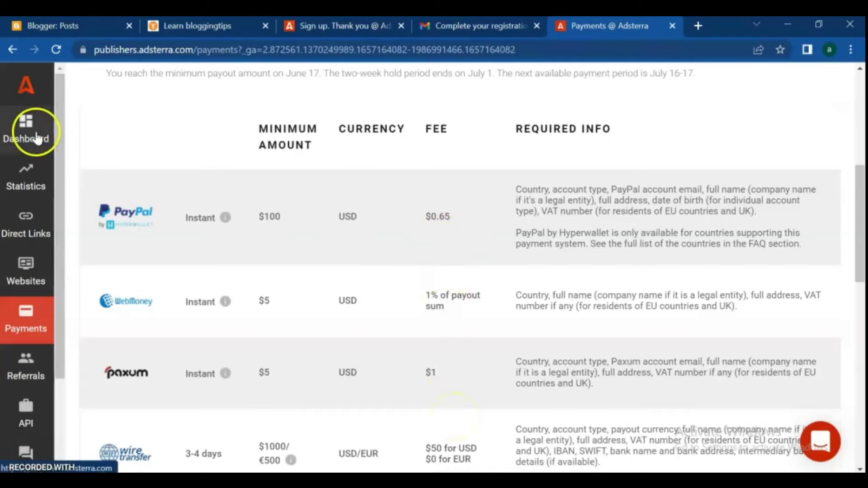
{"action": "left_click", "coordinate": [27, 174]}
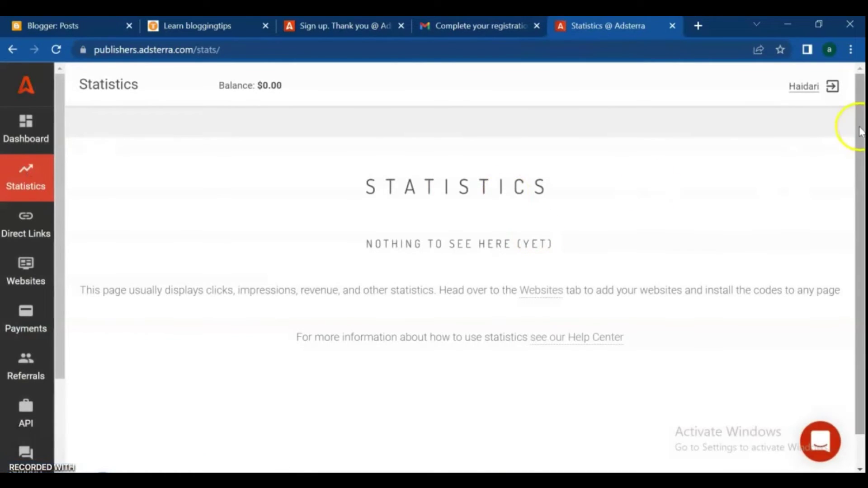
{"action": "mouse_move", "coordinate": [860, 128]}
{"action": "left_mouse_down"}
{"action": "mouse_move", "coordinate": [860, 160]}
{"action": "mouse_move", "coordinate": [861, 124]}
{"action": "left_mouse_up"}
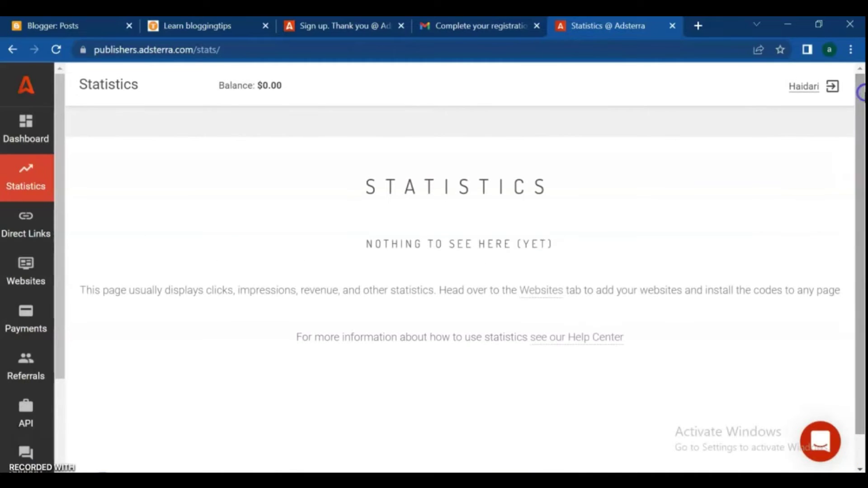
- Visit the Dashboard, then return to Websites and start adding a website
{"action": "left_click", "coordinate": [27, 134]}
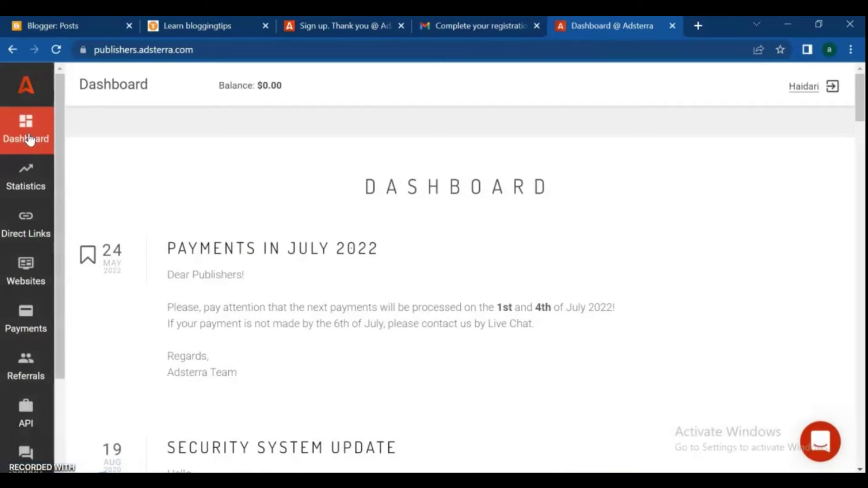
{"action": "left_click", "coordinate": [27, 135]}
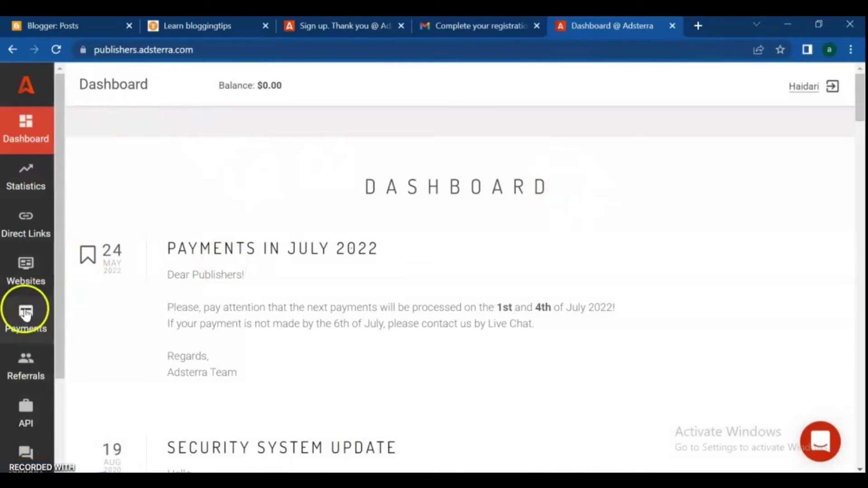
{"action": "left_click", "coordinate": [23, 271]}
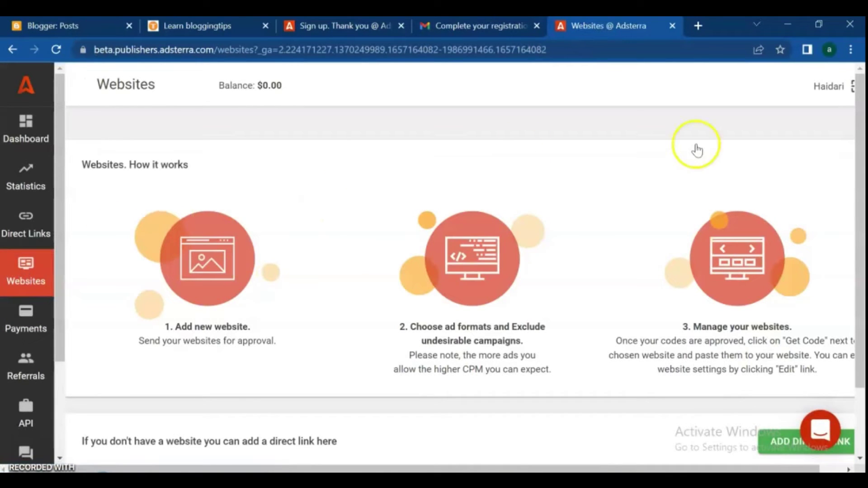
{"action": "left_click_drag", "start_coordinate": [861, 159], "coordinate": [861, 232]}
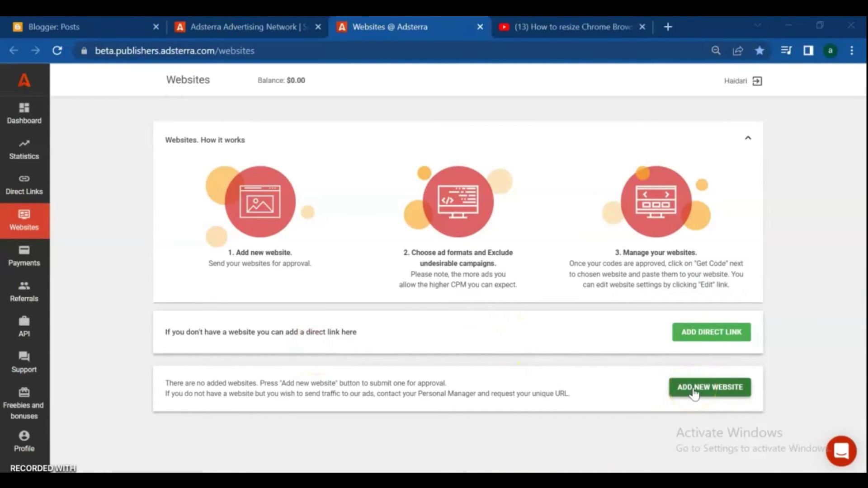
{"action": "left_click", "coordinate": [695, 392]}
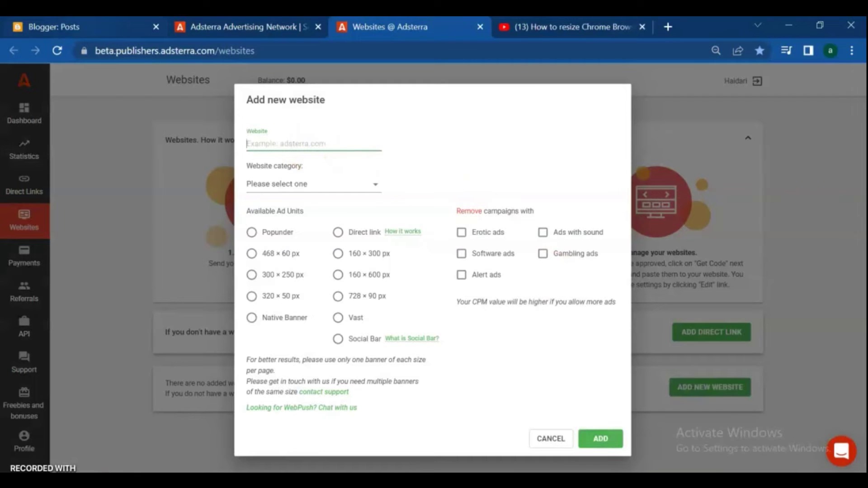
- Switch from the empty Adsterra Add new website form to the Blogger Posts list of 19 posts
{"action": "key", "text": "ctrl+1"}
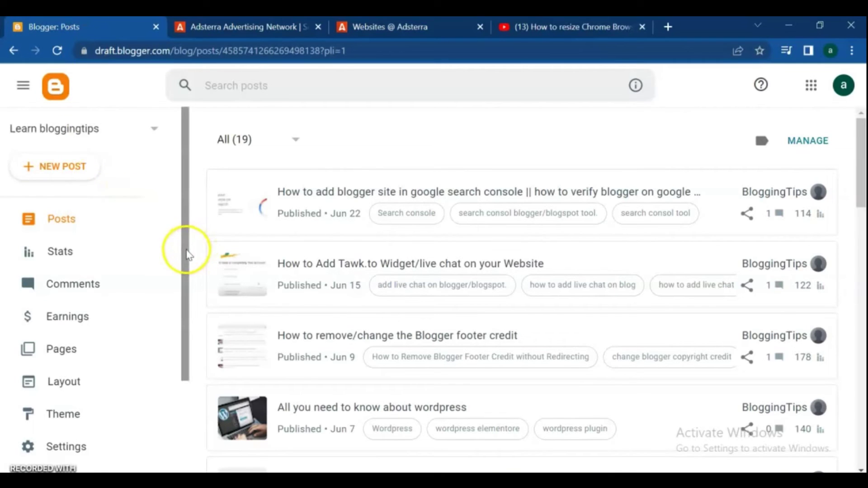
- Open the live blog via View blog and copy the buisblogging.blogspot.com URL from the address bar
{"action": "left_click_drag", "start_coordinate": [188, 255], "coordinate": [176, 360]}
{"action": "left_click", "coordinate": [65, 383]}
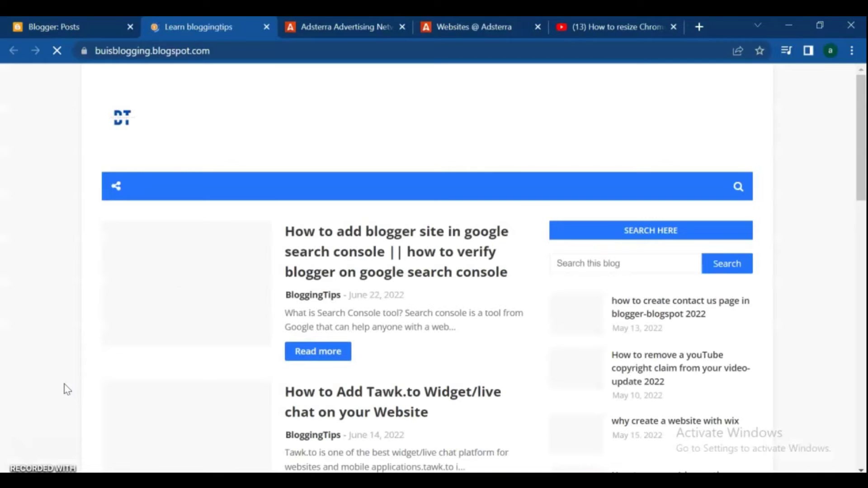
{"action": "left_click", "coordinate": [217, 51]}
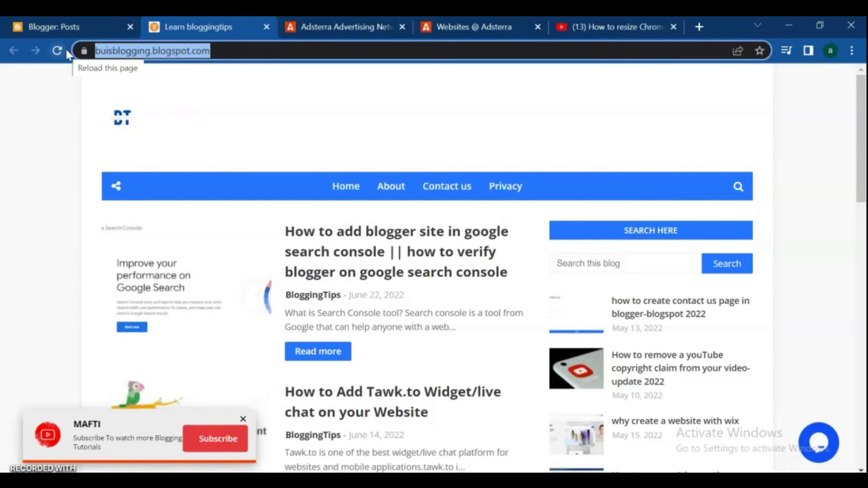
{"action": "left_click_drag", "start_coordinate": [95, 50], "coordinate": [230, 51]}
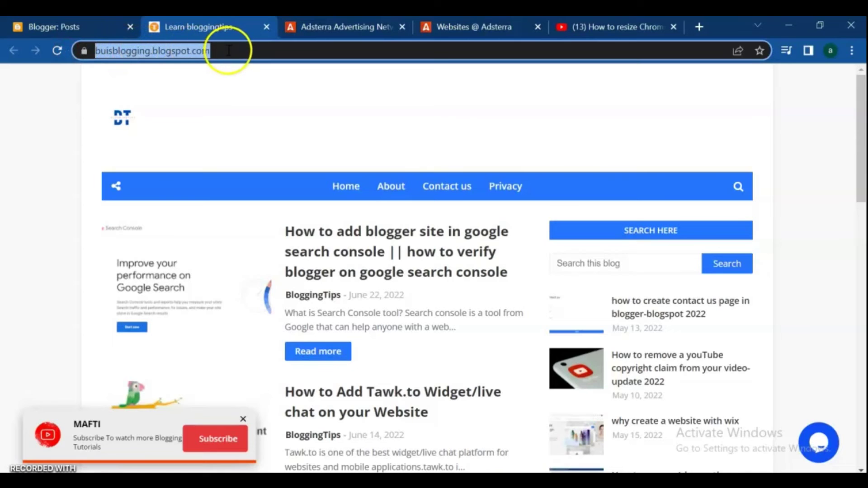
{"action": "right_click", "coordinate": [228, 50]}
{"action": "left_click", "coordinate": [261, 125]}
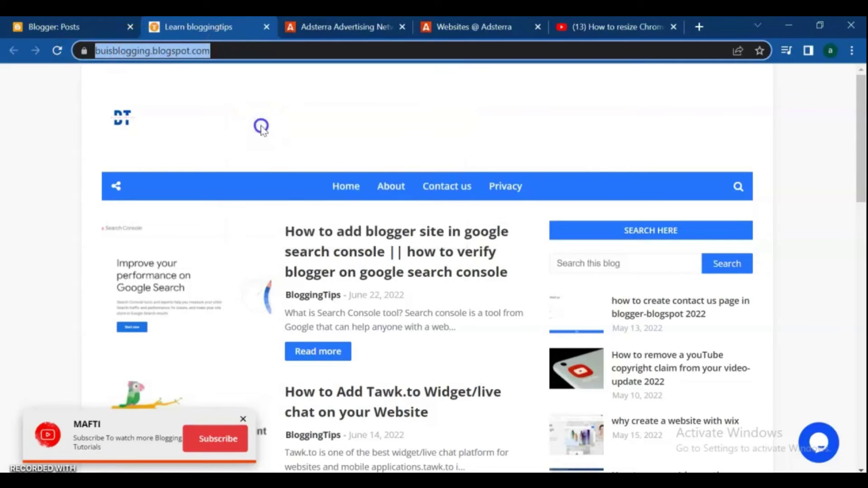
- Paste buisblogging.blogspot.com into Adsterra's Website field and set the category to Other
{"action": "key", "text": "ctrl+4"}
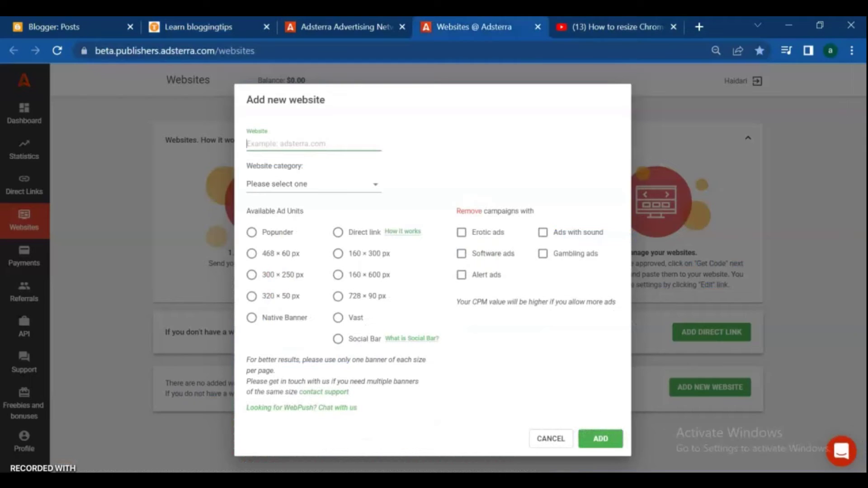
{"action": "right_click", "coordinate": [310, 144]}
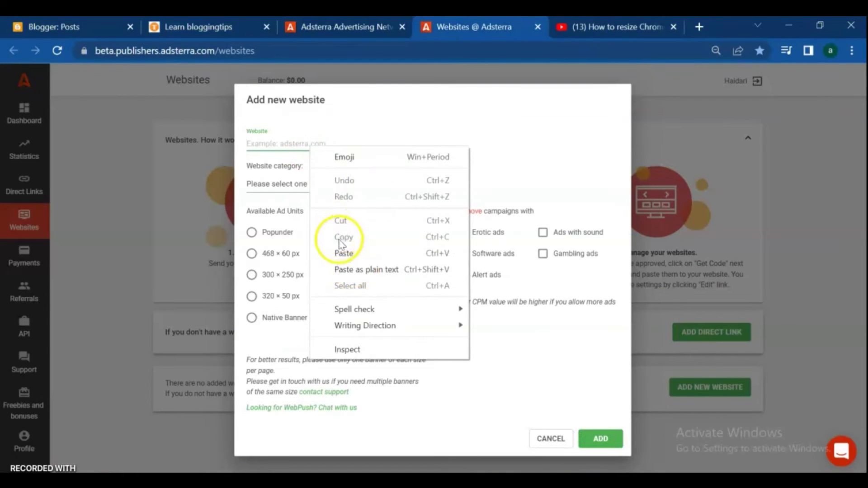
{"action": "left_click", "coordinate": [340, 254]}
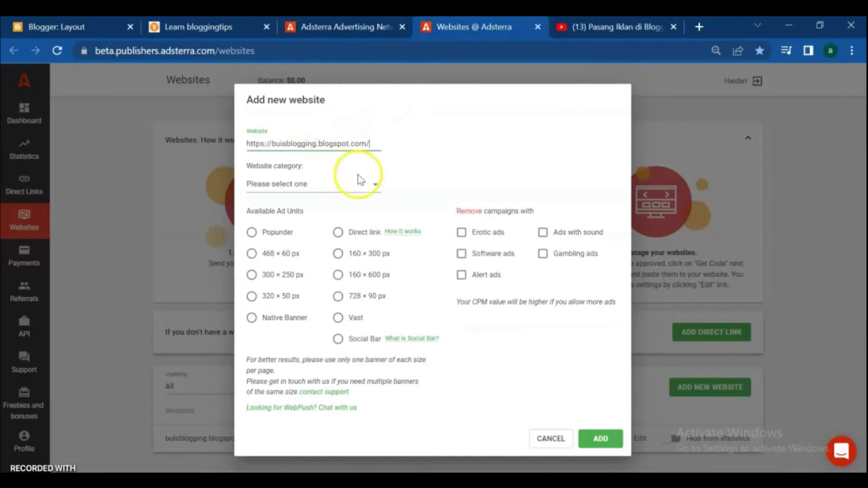
{"action": "left_click", "coordinate": [374, 185]}
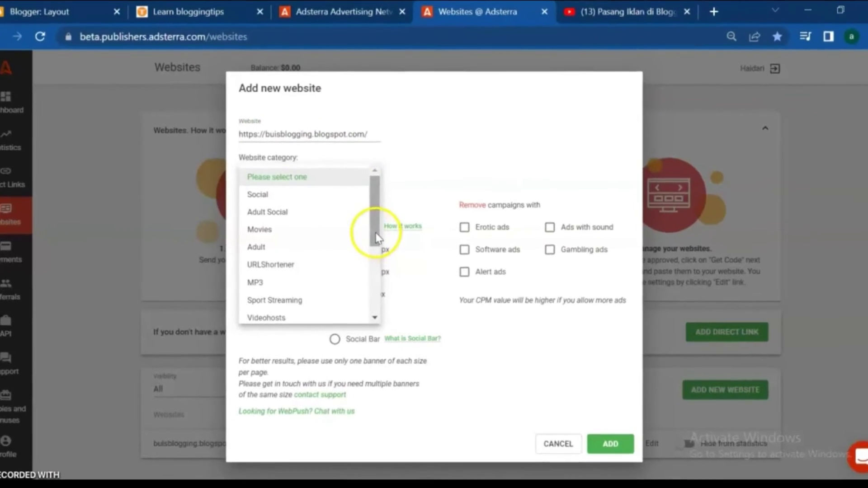
{"action": "left_click_drag", "start_coordinate": [376, 238], "coordinate": [373, 330]}
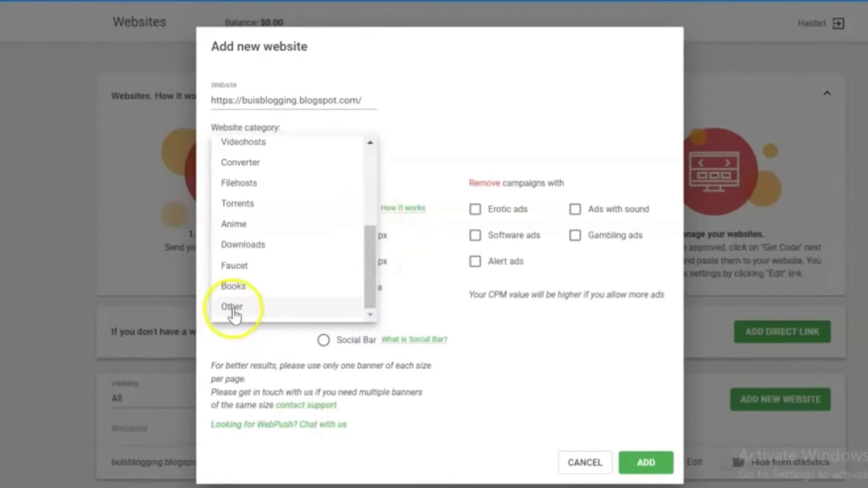
{"action": "left_click", "coordinate": [232, 309]}
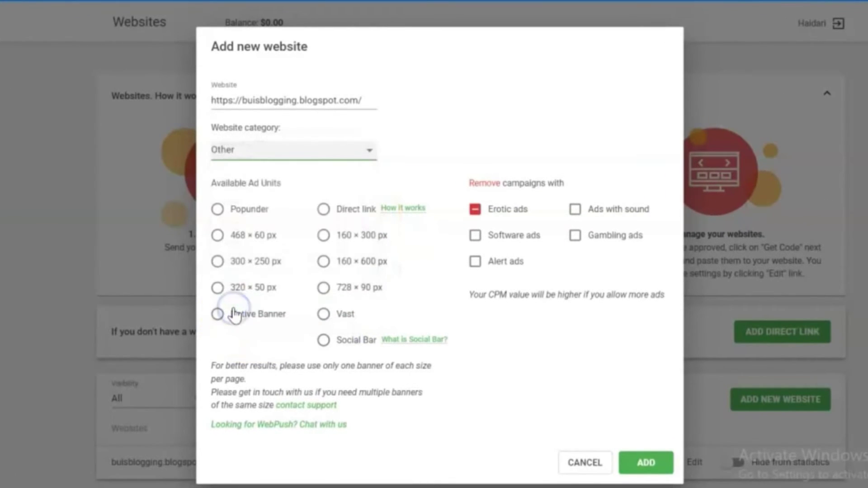
- Choose the 728×90 banner ad unit and submit the code request
{"action": "left_click", "coordinate": [325, 289]}
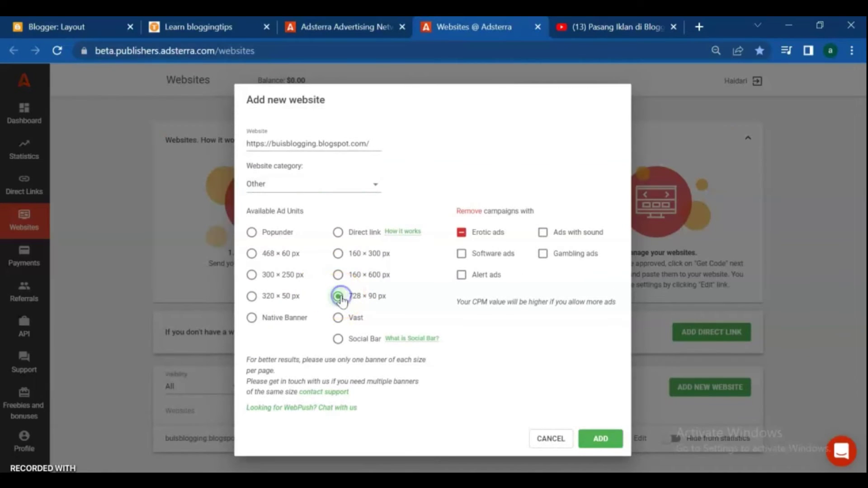
{"action": "left_click", "coordinate": [338, 297]}
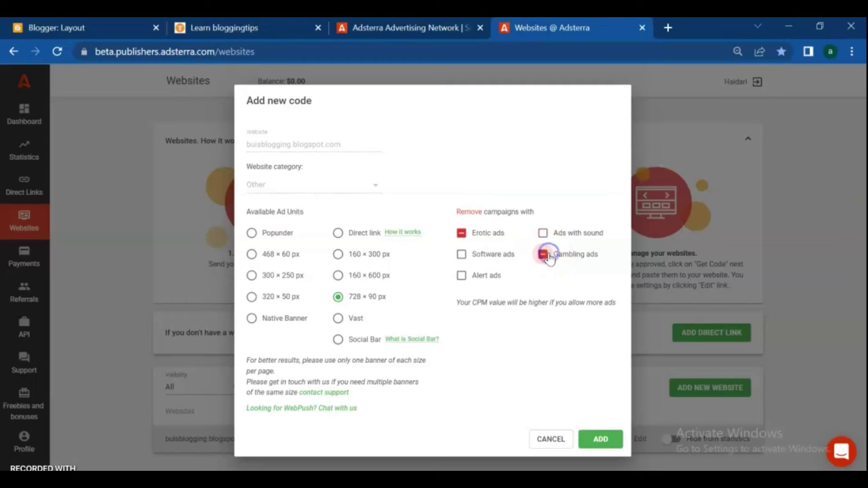
{"action": "left_click", "coordinate": [600, 438]}
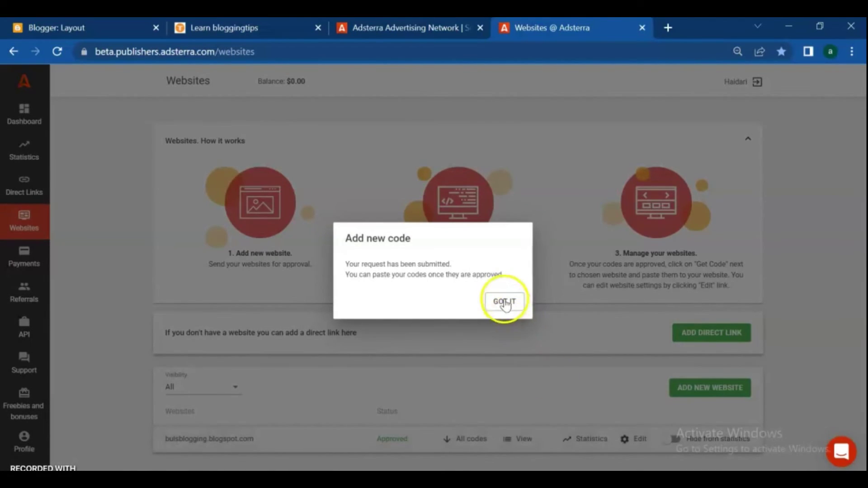
- Dismiss the request confirmation and reload the Adsterra websites page
{"action": "left_click", "coordinate": [504, 302]}
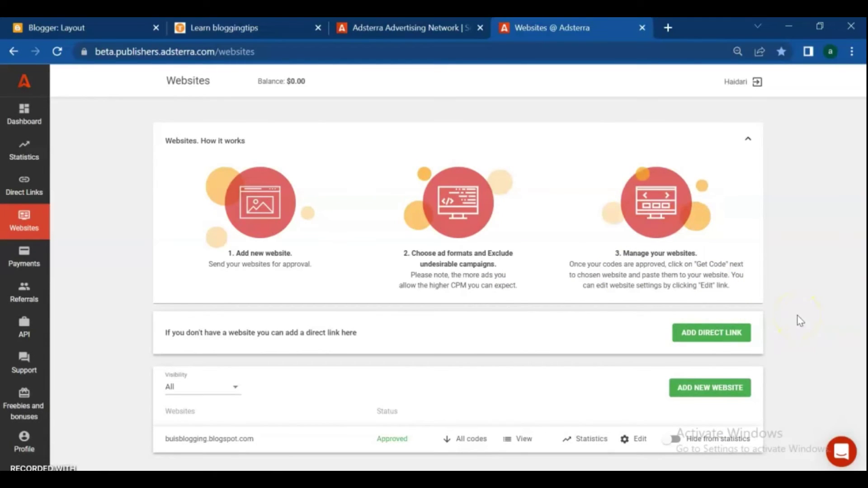
{"action": "left_click_drag", "start_coordinate": [831, 273], "coordinate": [833, 362]}
{"action": "left_click", "coordinate": [846, 277]}
{"action": "left_click", "coordinate": [57, 51]}
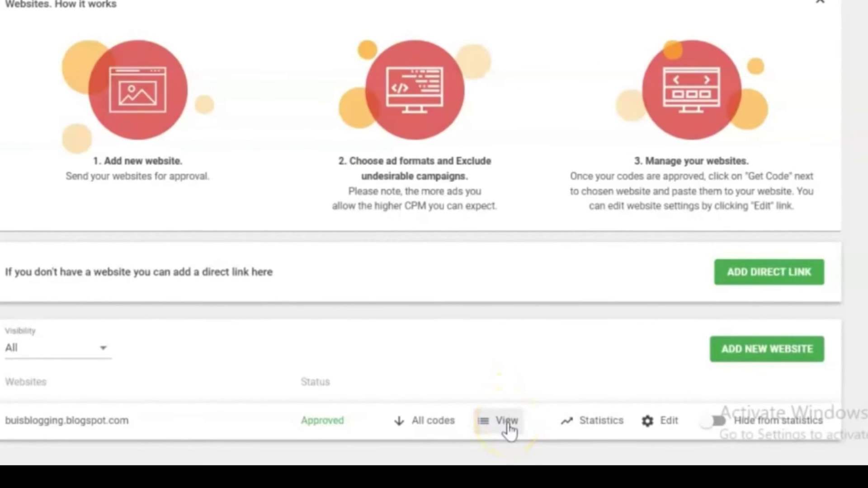
- Expand the blog's ad unit list, showing 728x90_1 Active and another 728×90 unit Pending
{"action": "left_click", "coordinate": [517, 432]}
{"action": "left_click", "coordinate": [473, 294]}
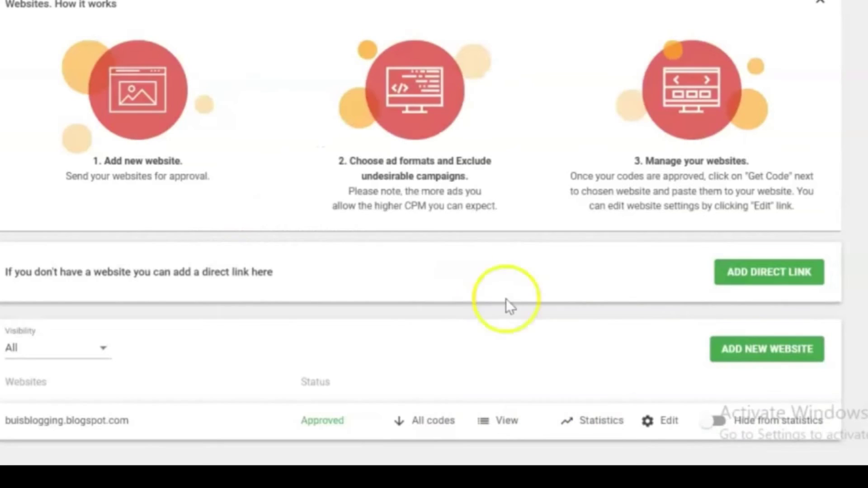
{"action": "left_click", "coordinate": [413, 423]}
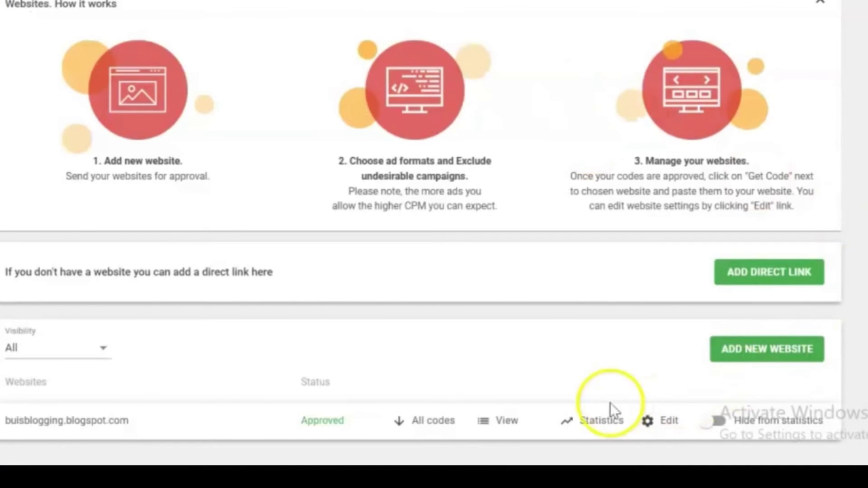
{"action": "left_click", "coordinate": [434, 419]}
{"action": "scroll", "coordinate": [810, 326], "scroll_direction": "down", "scroll_amount": 1}
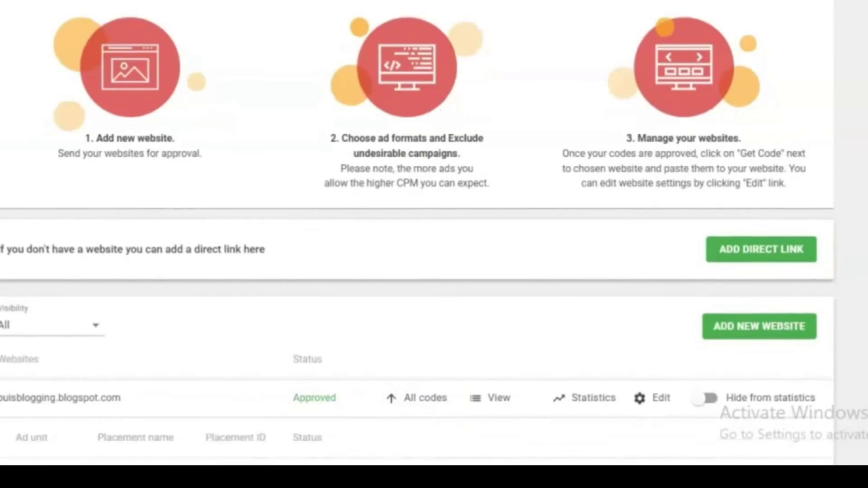
{"action": "scroll", "coordinate": [430, 397], "scroll_direction": "down", "scroll_amount": 2}
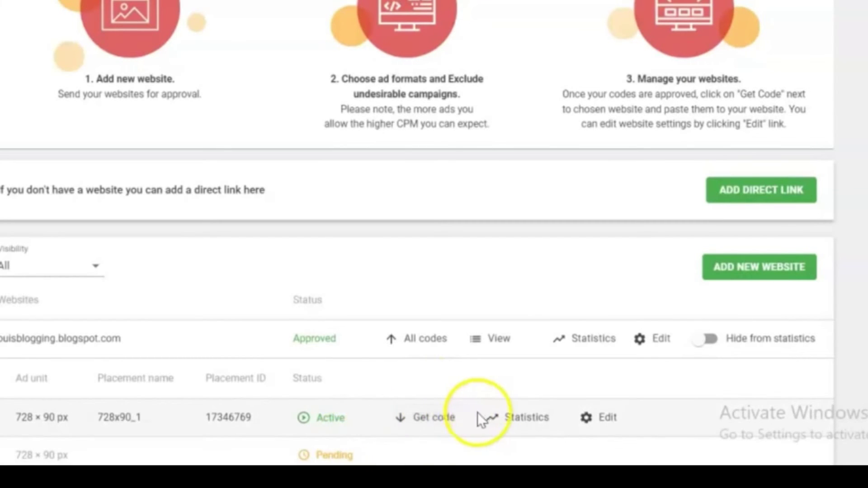
- Copy the 728x90_1 unit's iframe banner script and go back to Blogger's Layout page
{"action": "left_click", "coordinate": [429, 423]}
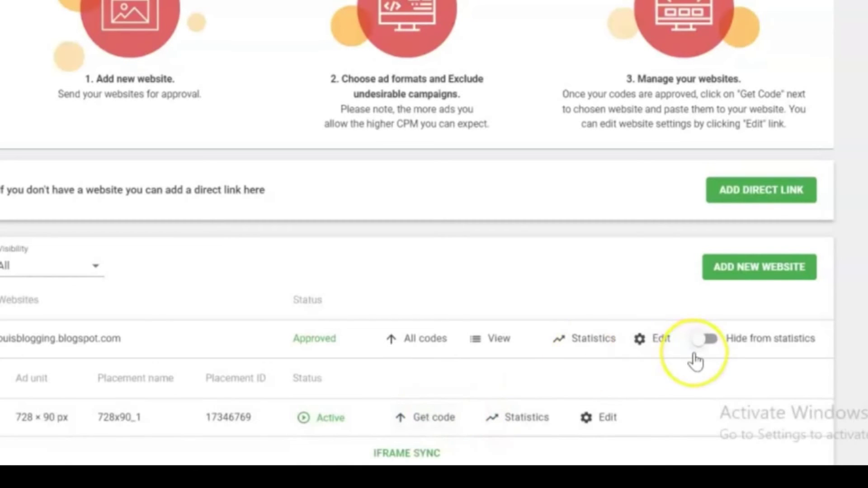
{"action": "scroll", "coordinate": [434, 244], "scroll_direction": "down", "scroll_amount": 6}
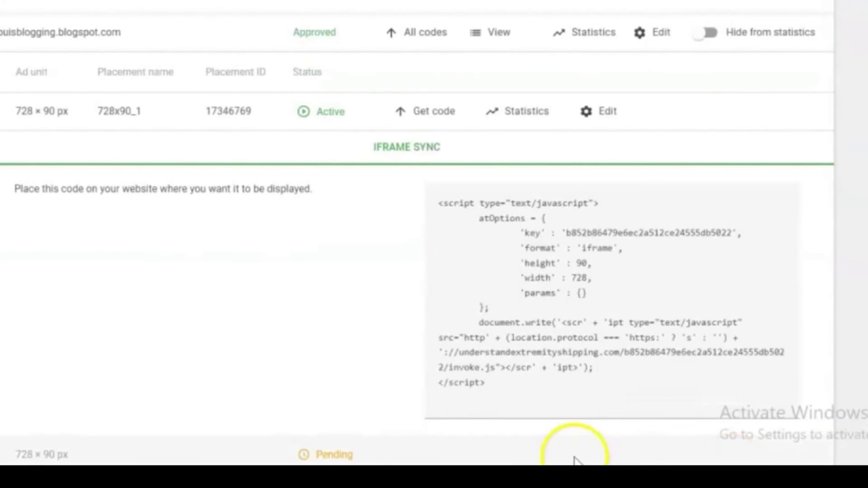
{"action": "left_click", "coordinate": [491, 384]}
{"action": "left_click_drag", "start_coordinate": [491, 384], "coordinate": [430, 202]}
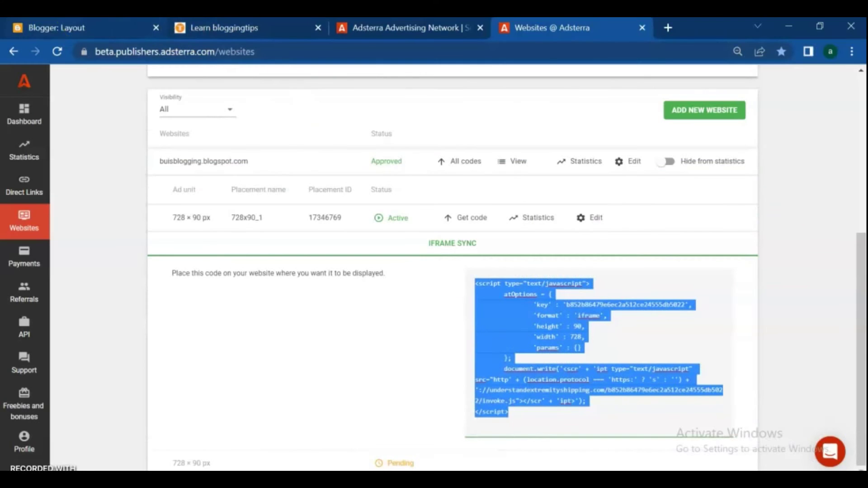
{"action": "key", "text": "ctrl+1"}
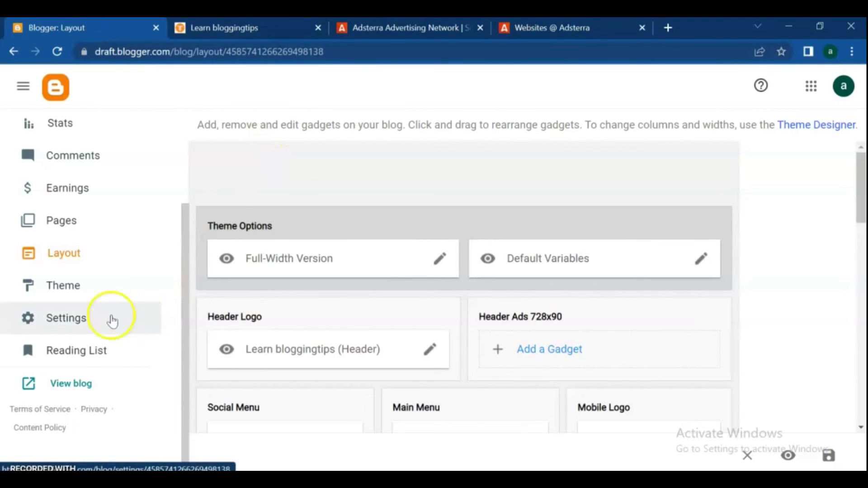
- Save an HTML/JavaScript gadget with the pasted Adsterra script in the Header Ads 728x90 section
{"action": "left_click", "coordinate": [65, 251]}
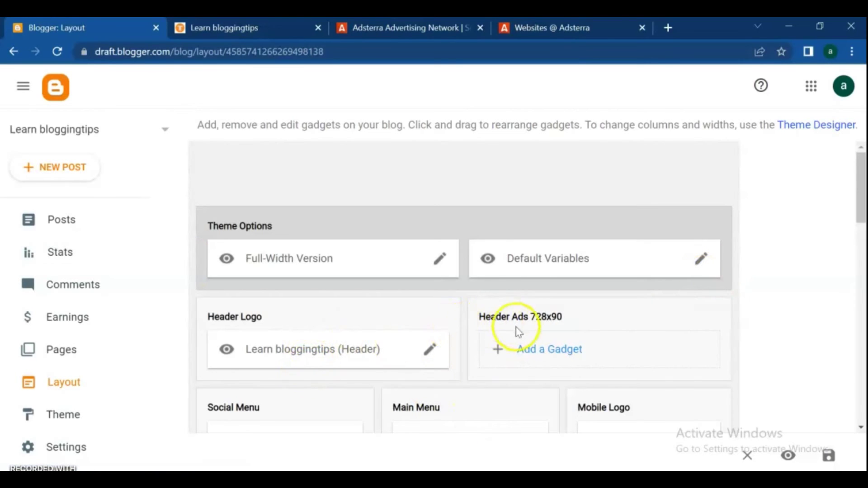
{"action": "left_click", "coordinate": [535, 351]}
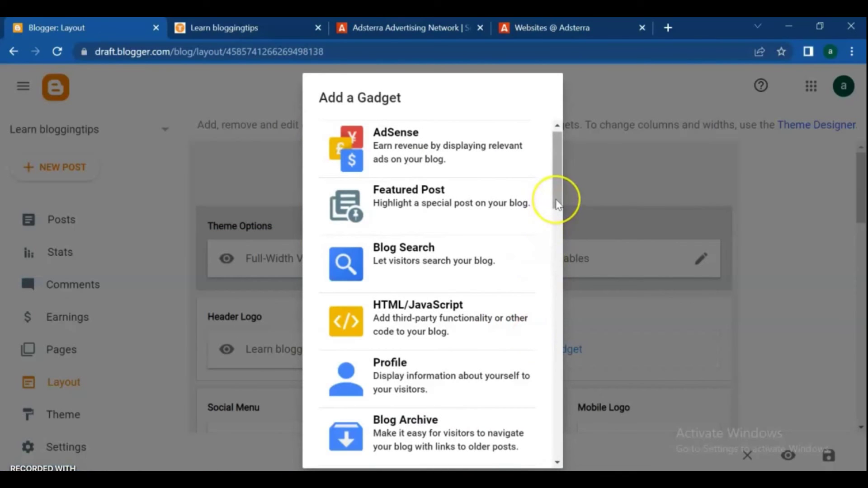
{"action": "left_click_drag", "start_coordinate": [557, 203], "coordinate": [552, 218]}
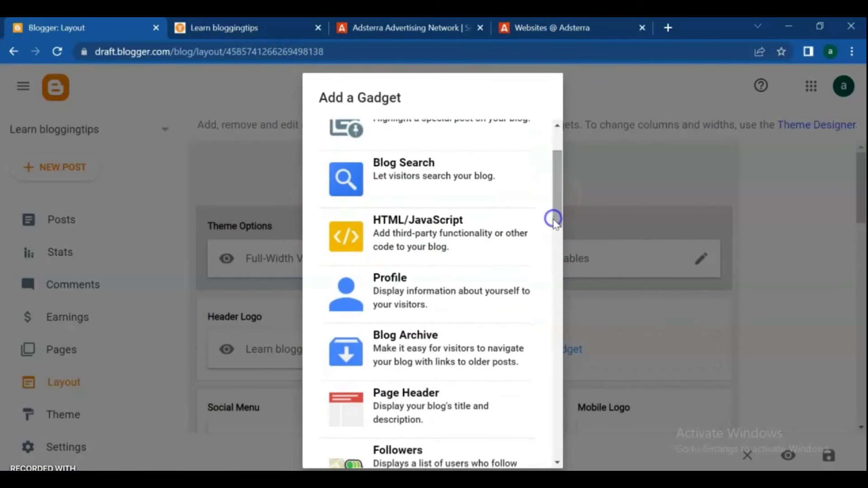
{"action": "left_click", "coordinate": [410, 231]}
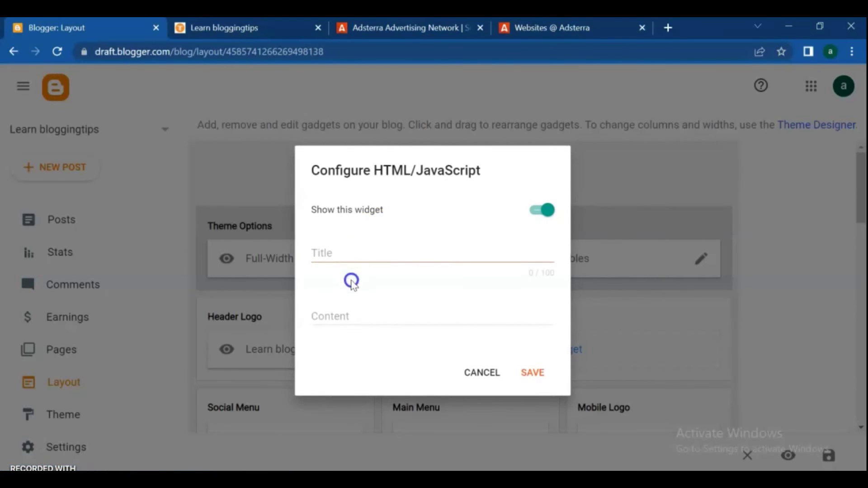
{"action": "left_click", "coordinate": [365, 323]}
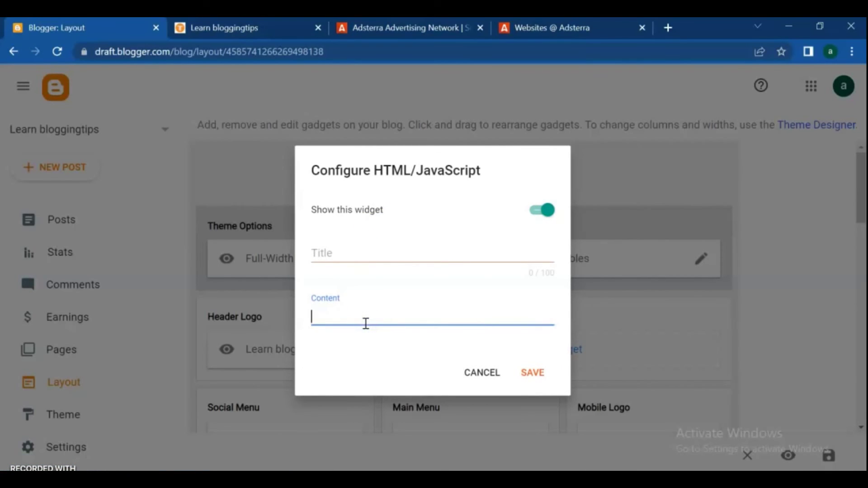
{"action": "key", "text": "ctrl+v"}
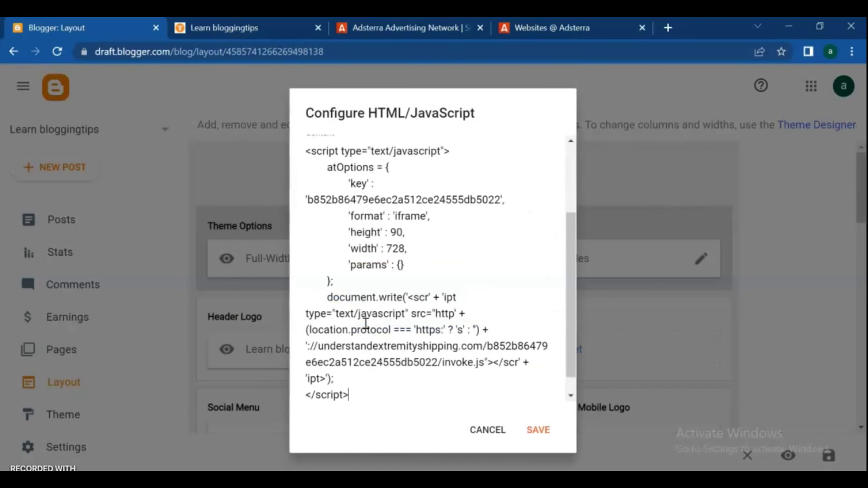
{"action": "left_click", "coordinate": [536, 431]}
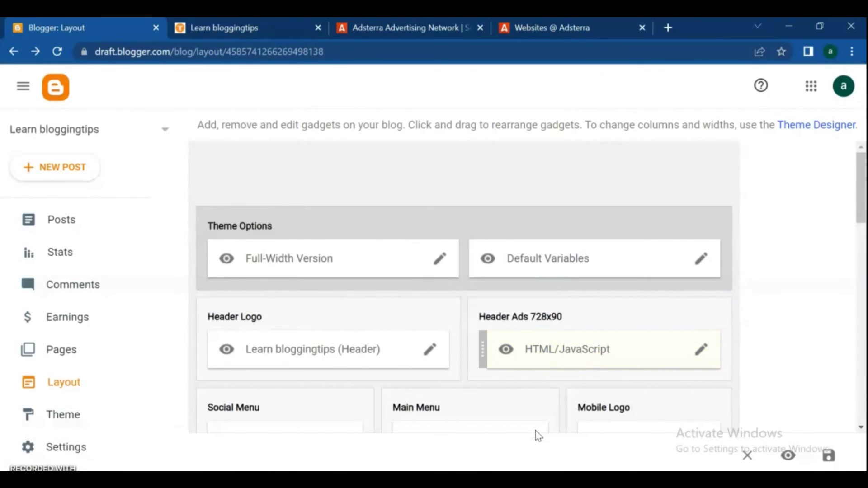
- Save the Blogger layout and view the live blog with its 728×90 header banner
{"action": "left_click", "coordinate": [186, 249]}
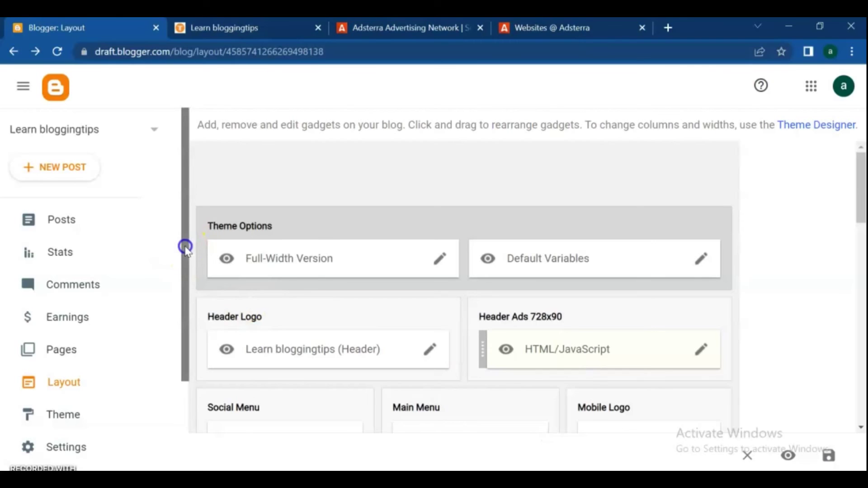
{"action": "left_click_drag", "start_coordinate": [186, 248], "coordinate": [186, 283]}
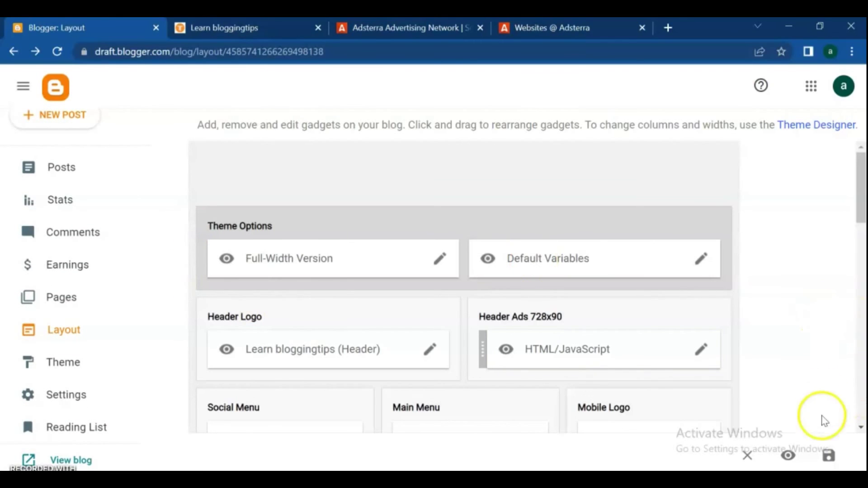
{"action": "left_click", "coordinate": [827, 455]}
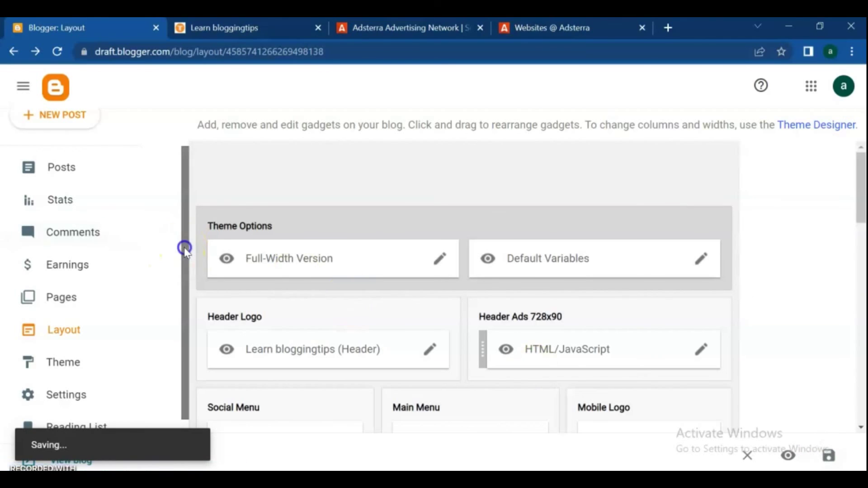
{"action": "left_click_drag", "start_coordinate": [184, 248], "coordinate": [178, 313]}
{"action": "left_click", "coordinate": [90, 377]}
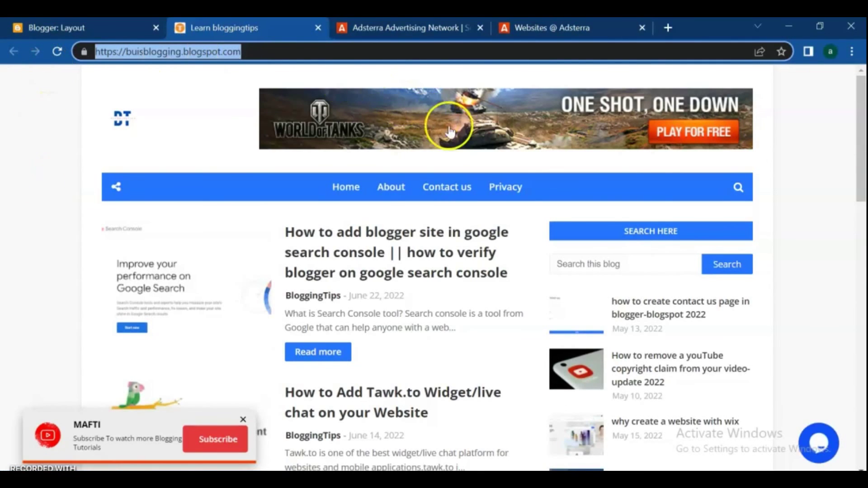
- Reload the blog, follow the header banner to worldoftanks.com, then return to the blog tab
{"action": "left_click", "coordinate": [57, 51]}
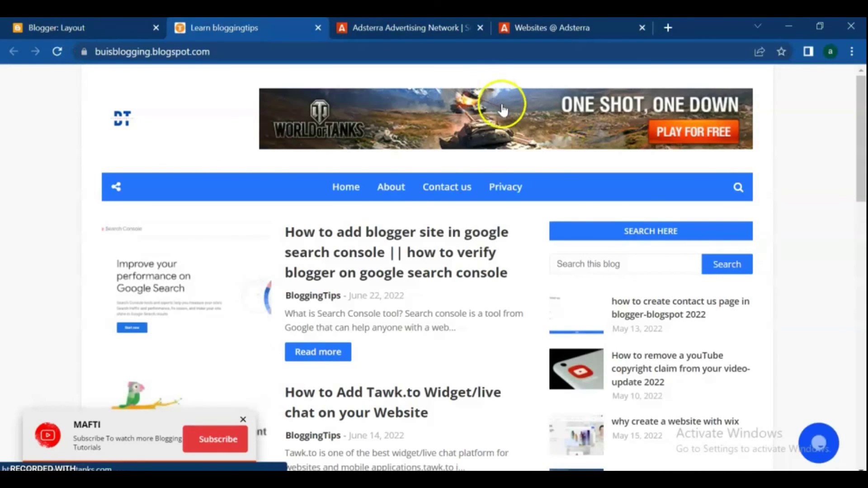
{"action": "left_click", "coordinate": [517, 122]}
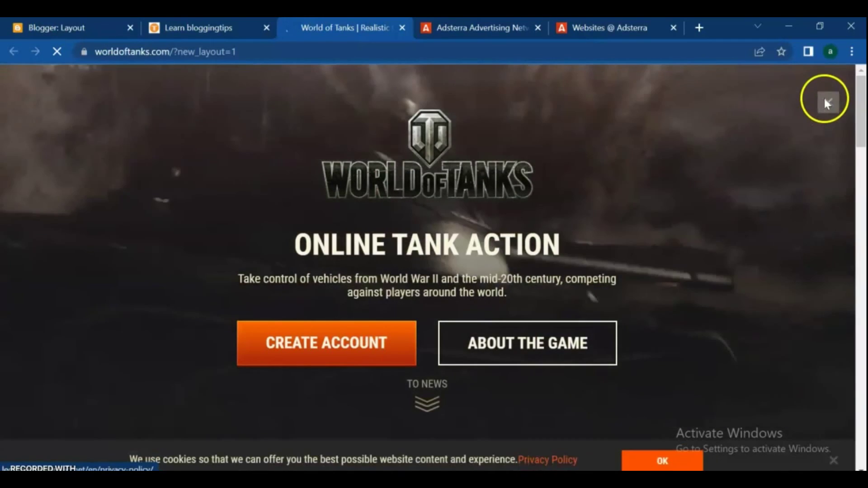
{"action": "left_click", "coordinate": [825, 100]}
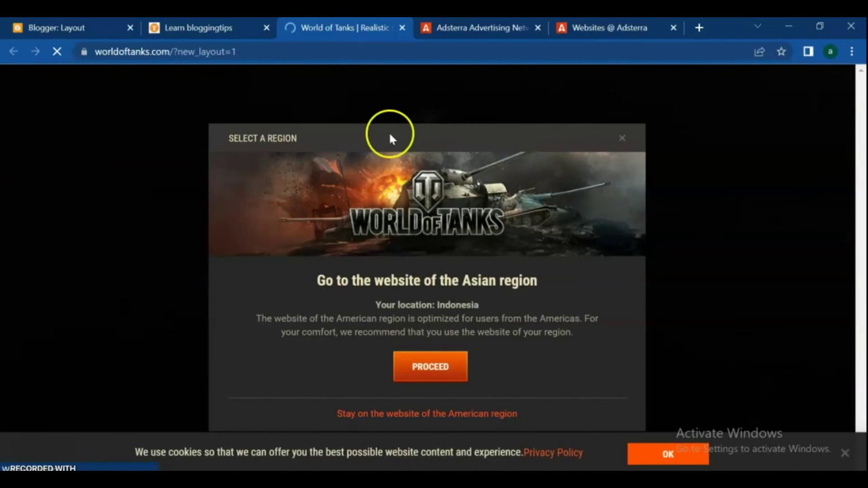
{"action": "left_click", "coordinate": [201, 23]}
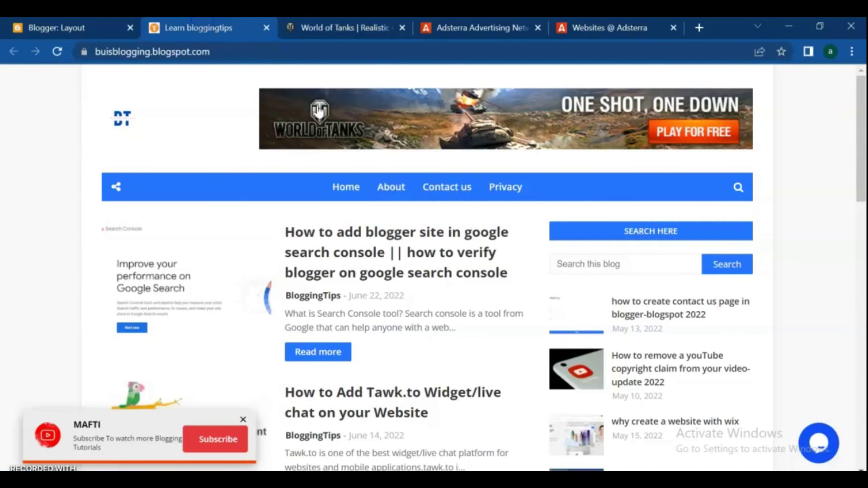